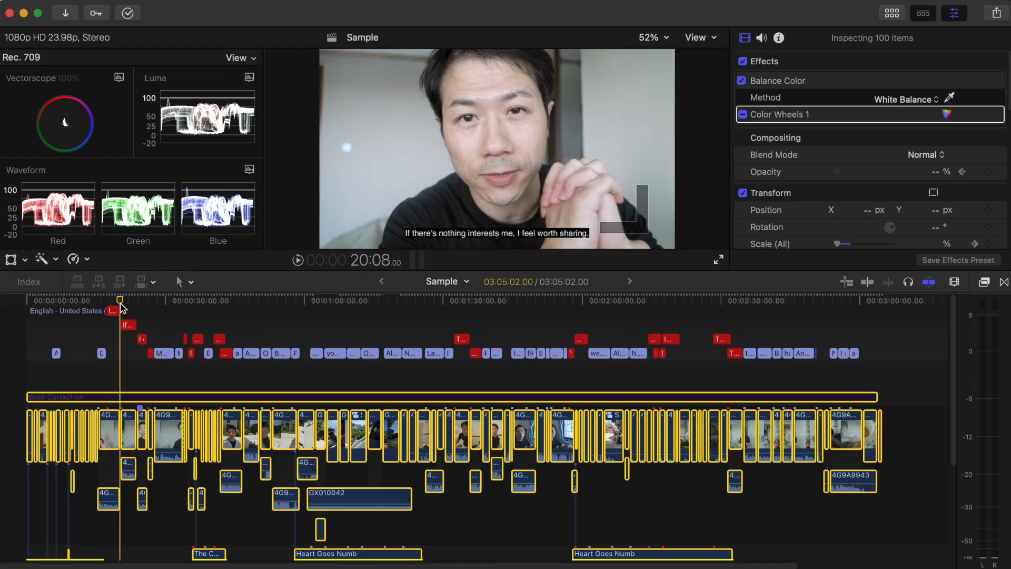
Adjust the overlapping "I haven't" and "If there's nothing interests me" captions near 00:00:20:08 to clear the overlap.
key("super+equal")
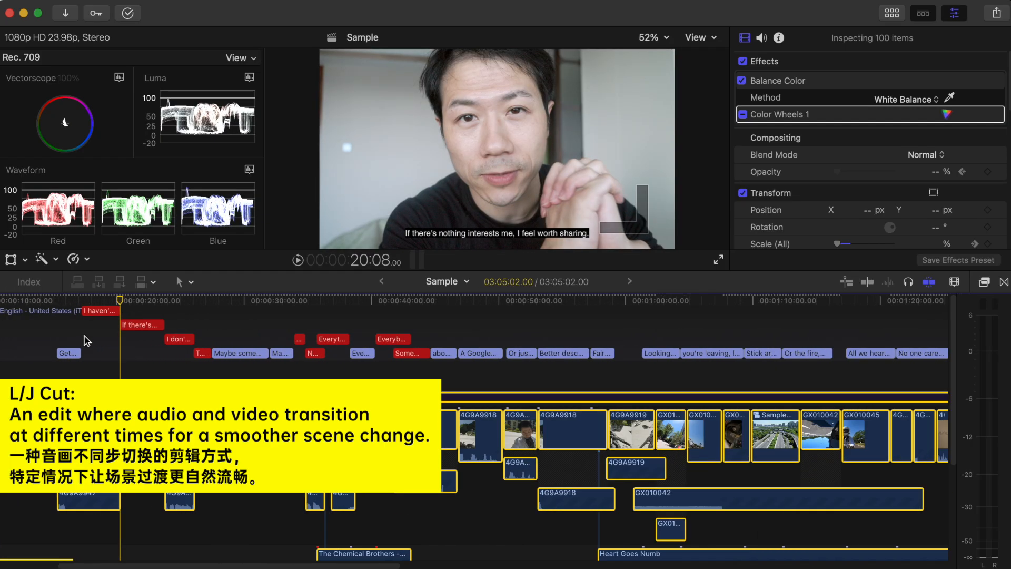
left_click_drag(119, 311, 159, 312)
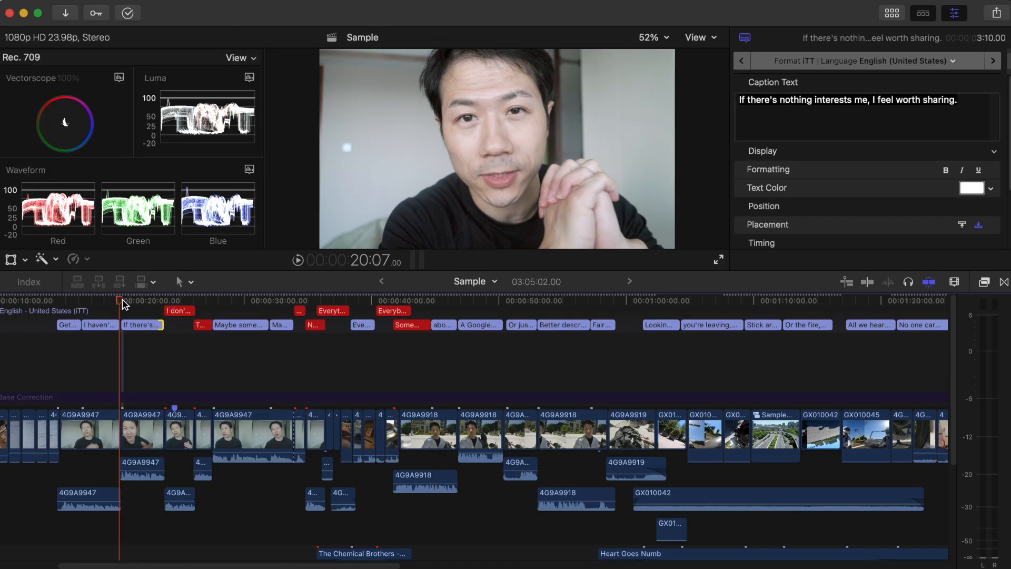
Split the "Some might argue, making video is not just" caption at 43:05.
key("space")
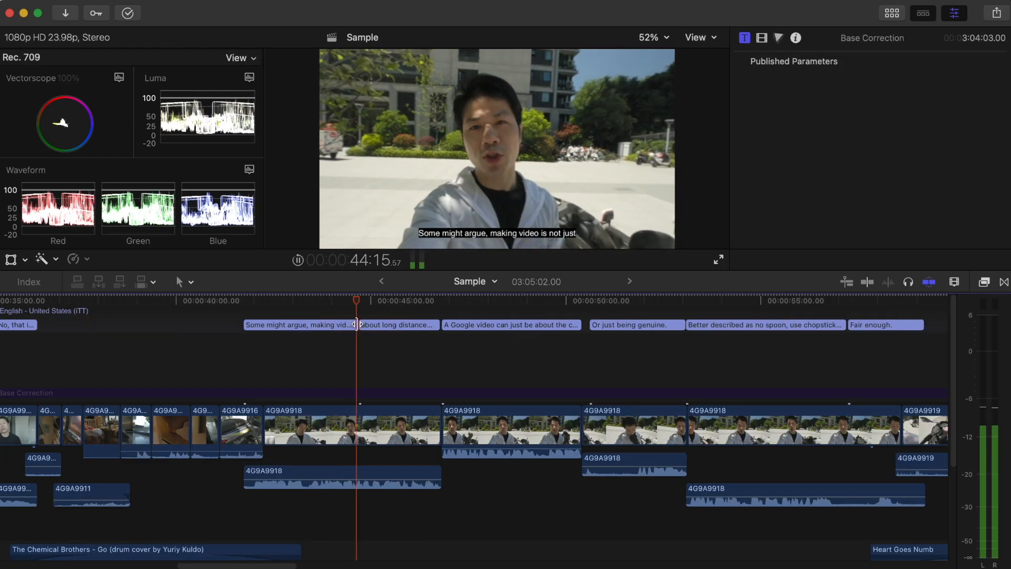
key("space")
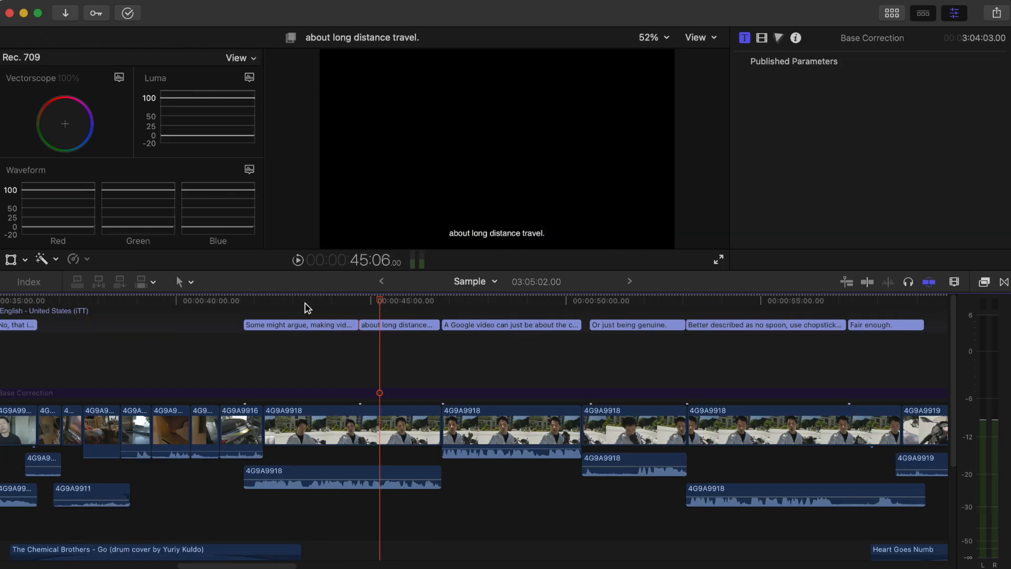
left_click(282, 304)
key("space")
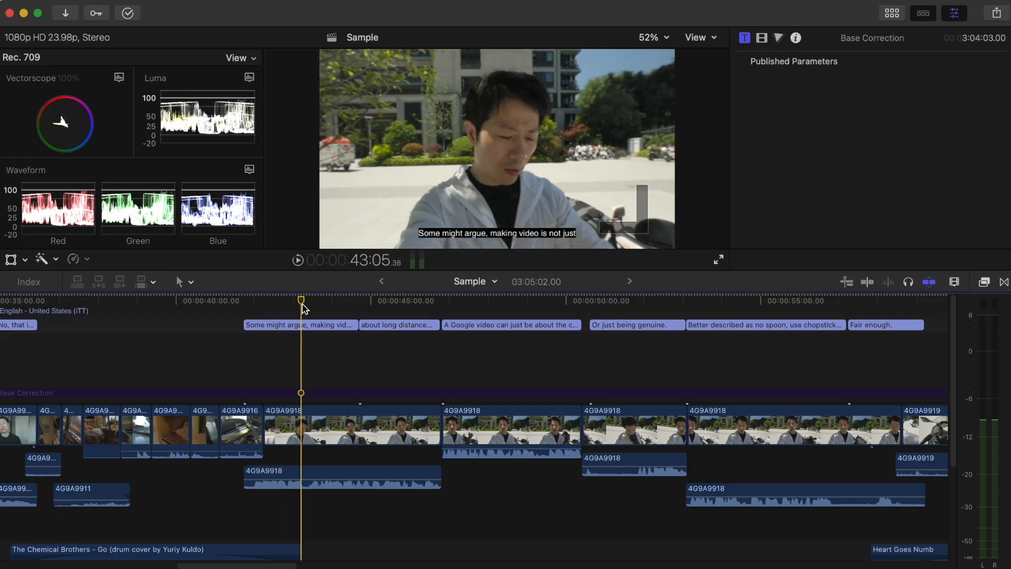
left_click(305, 320)
key("cmd+b")
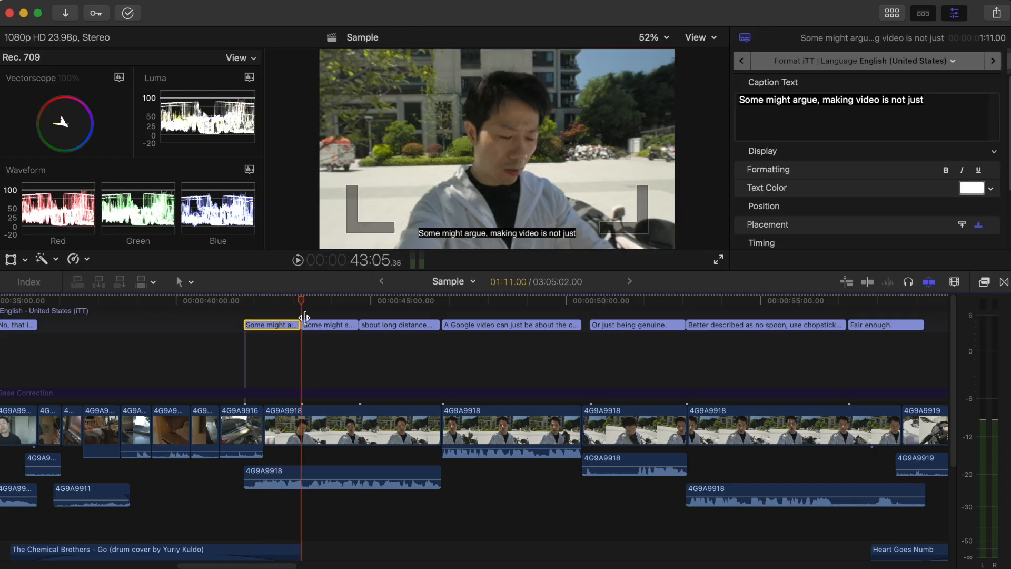
Try to extend the end of the split caption's second half from 44:17 over the "about long distance travel." caption.
left_click_drag(302, 302, 358, 305)
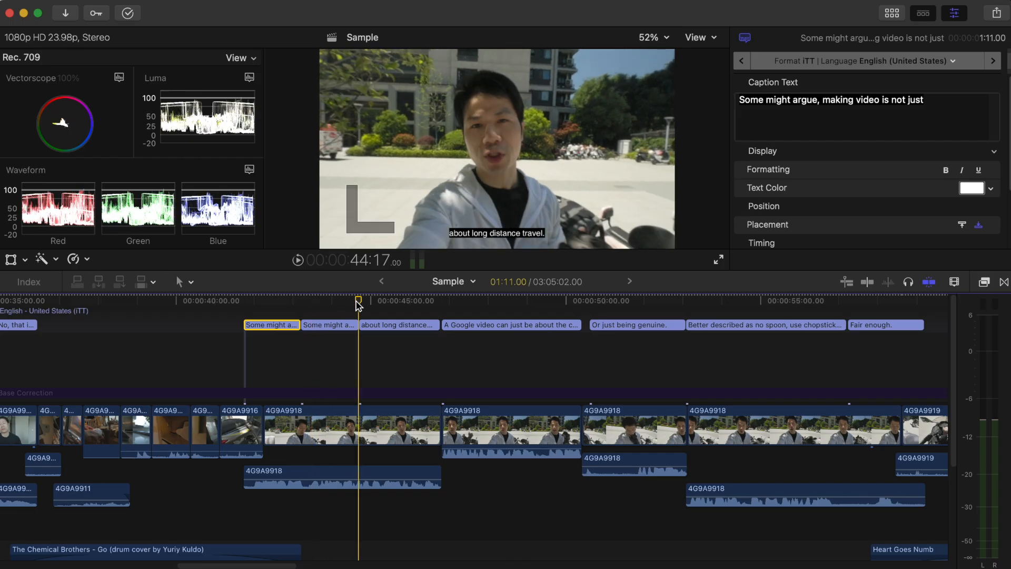
left_click(356, 324)
left_click_drag(356, 324, 367, 323)
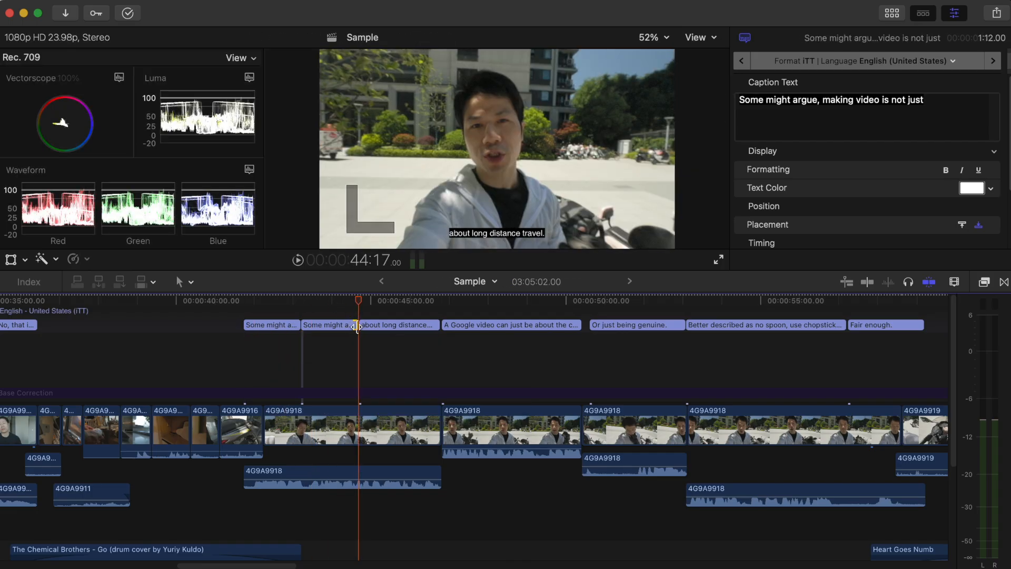
left_click(357, 326)
left_click(355, 326)
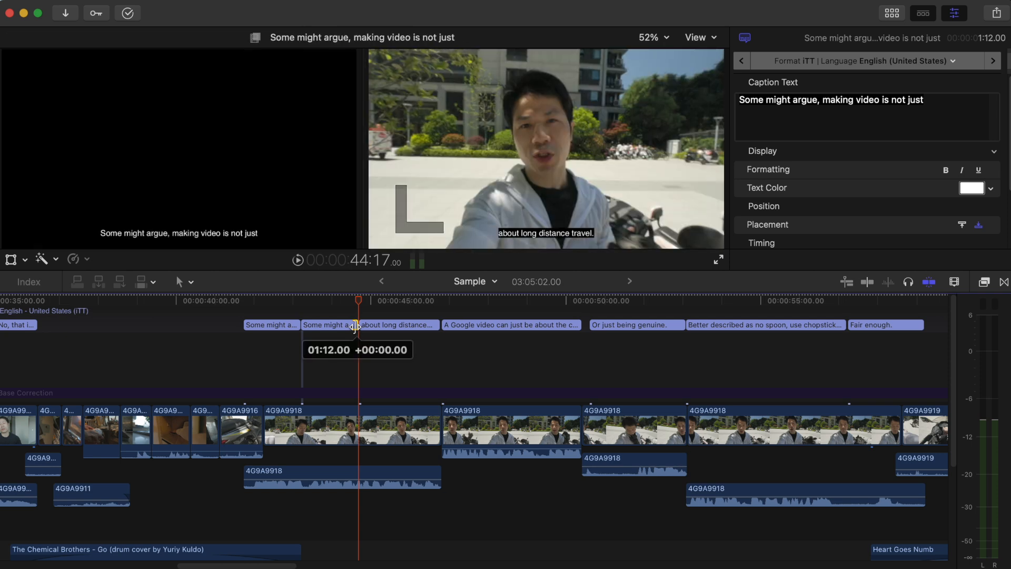
Move the text "about long distance travel." from its caption to the end of the second "Some might argue, making video is not just" caption.
double_click(382, 325)
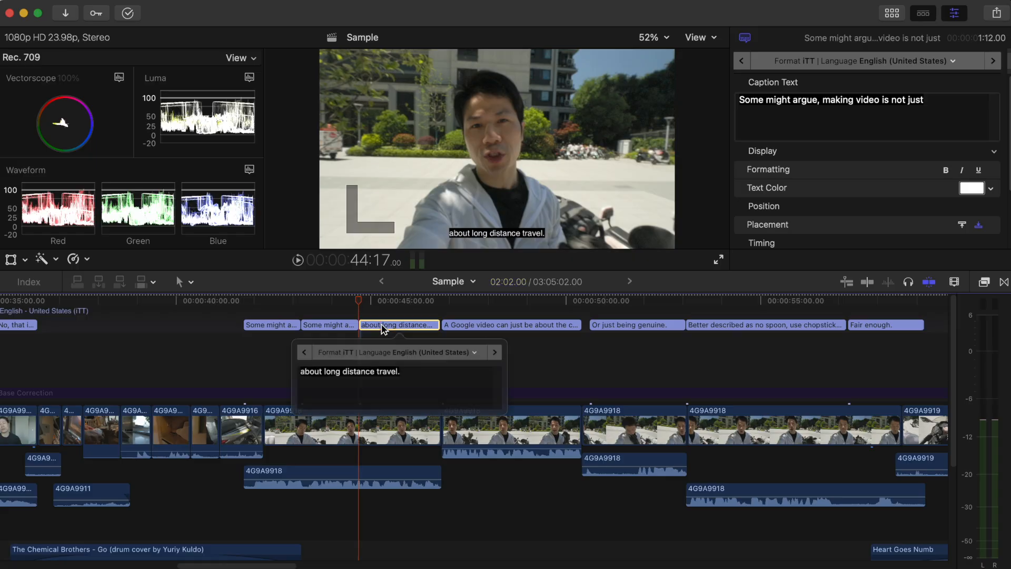
triple_click(408, 380)
key("super+c")
key("BackSpace")
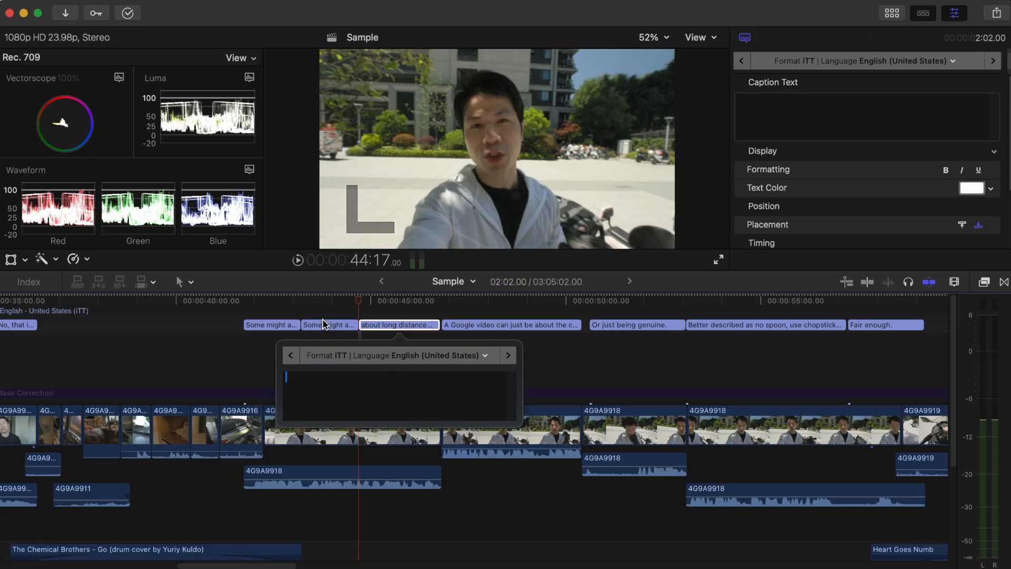
double_click(324, 323)
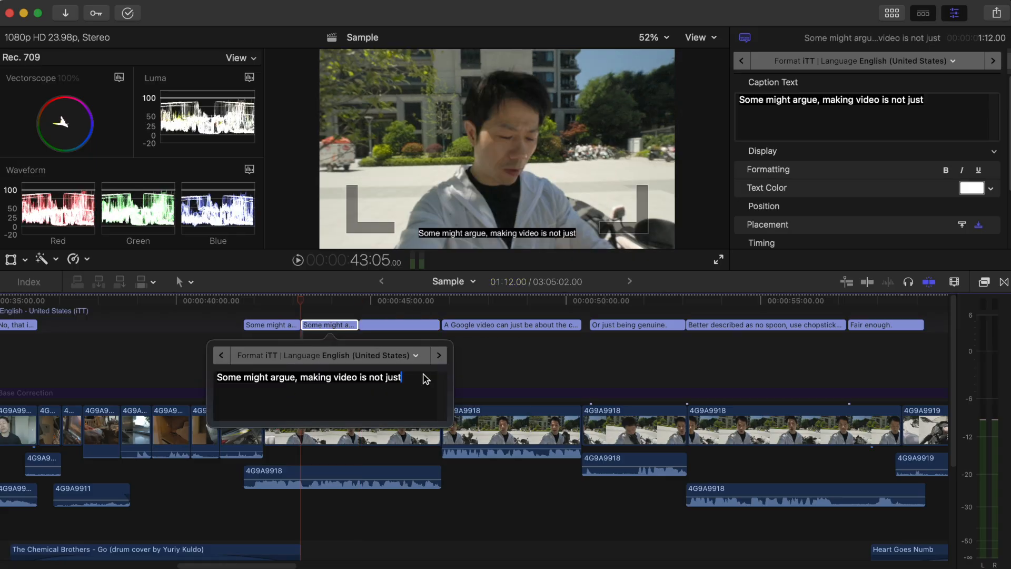
key("super+v")
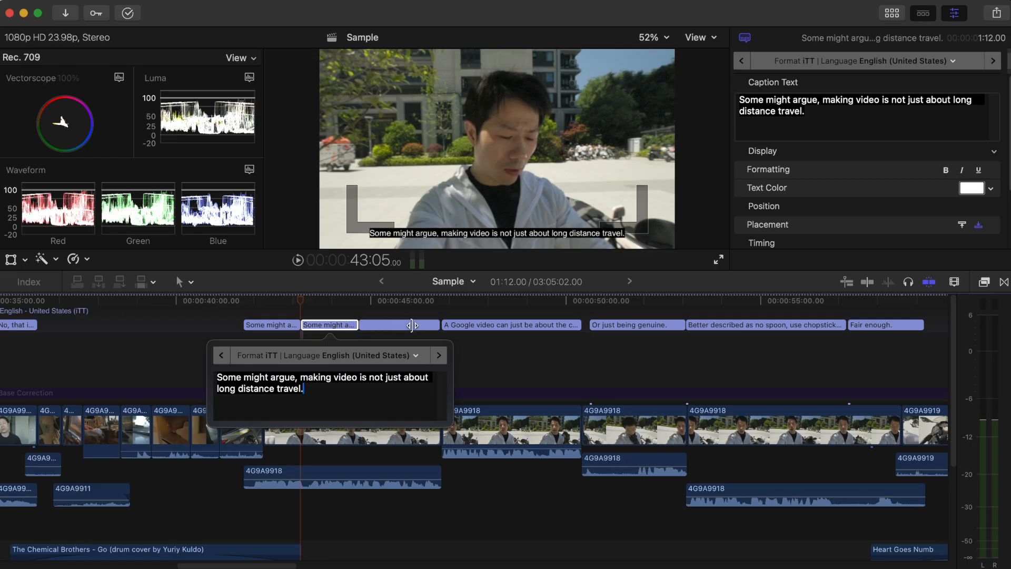
Extend the second "Some might argue" caption over the following caption, up to the start of "A Google video".
left_click(357, 329)
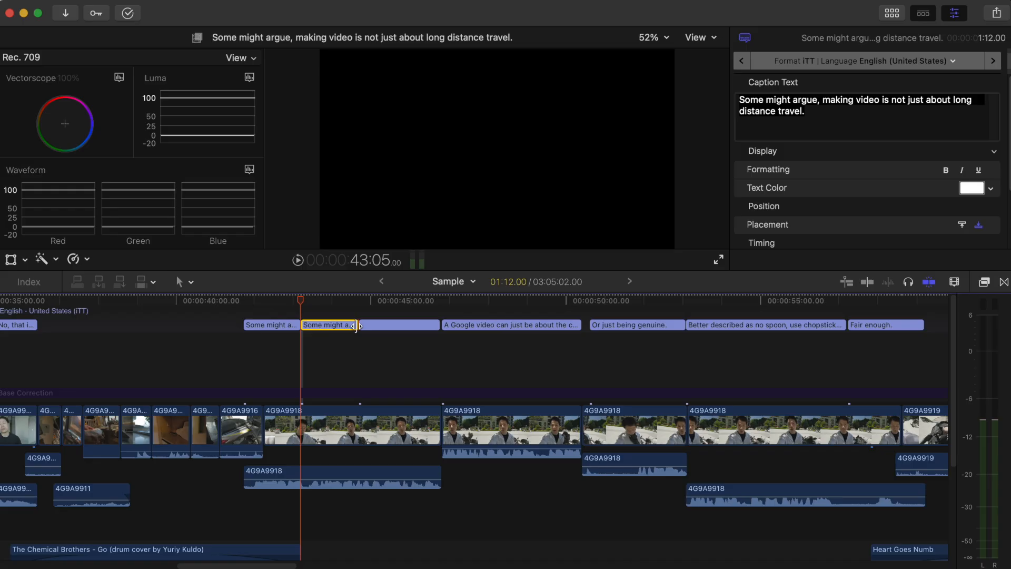
left_click_drag(374, 326, 436, 311)
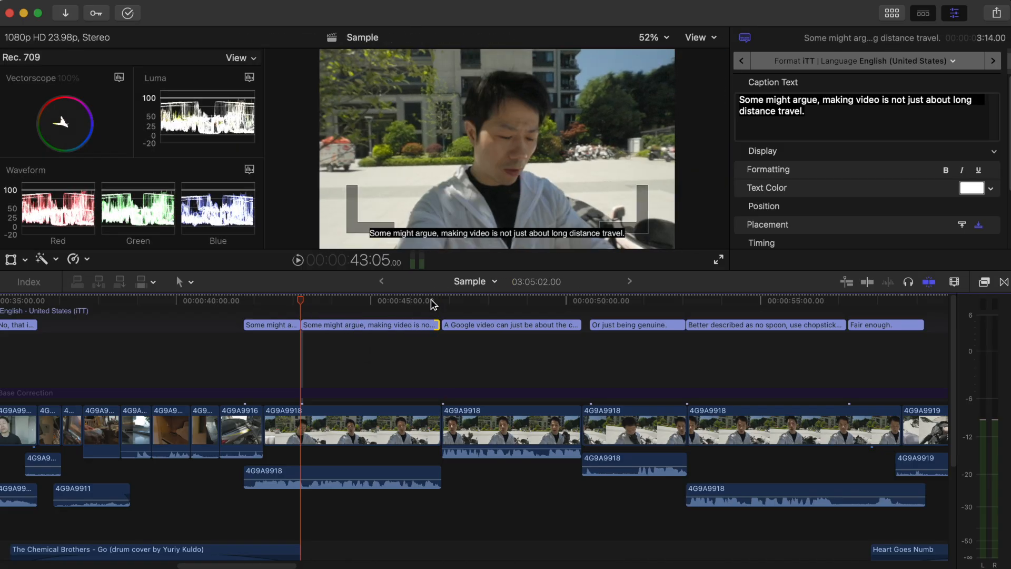
left_click(405, 302)
left_click(434, 304)
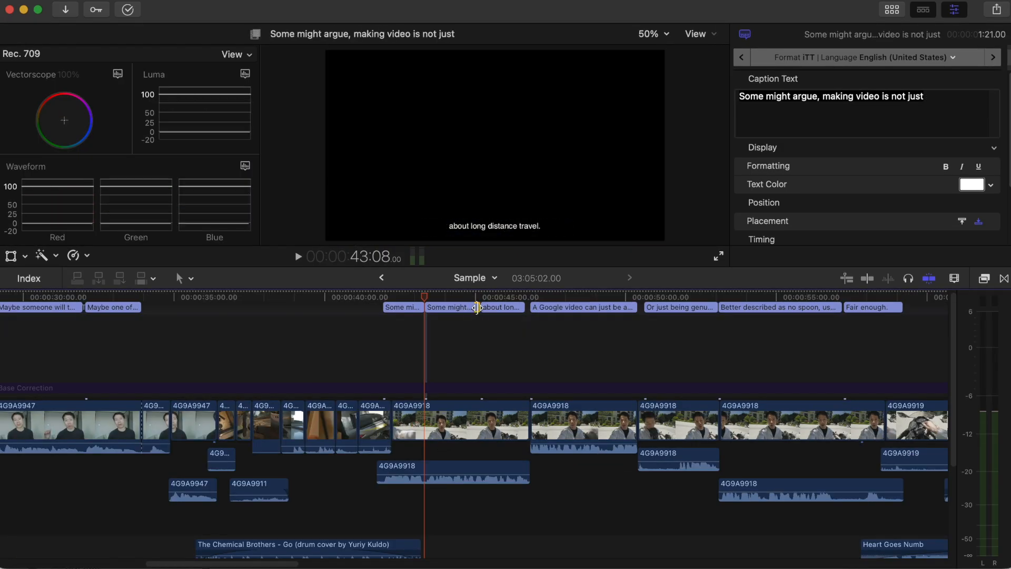
left_click_drag(477, 307, 521, 308)
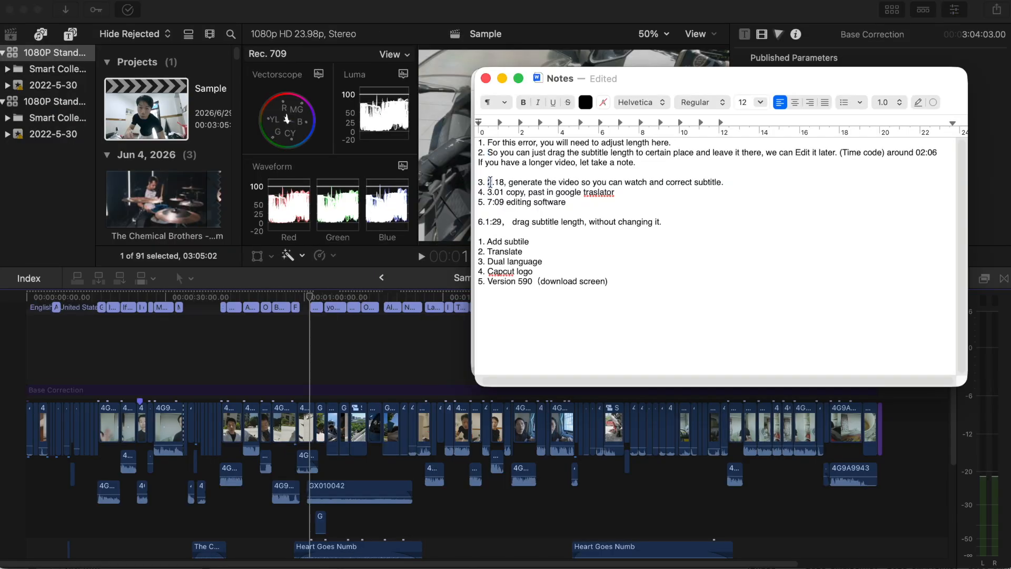
Replace the text of the "The owners today" caption near 1:35 with "Though honestly....".
left_click_drag(486, 192, 506, 203)
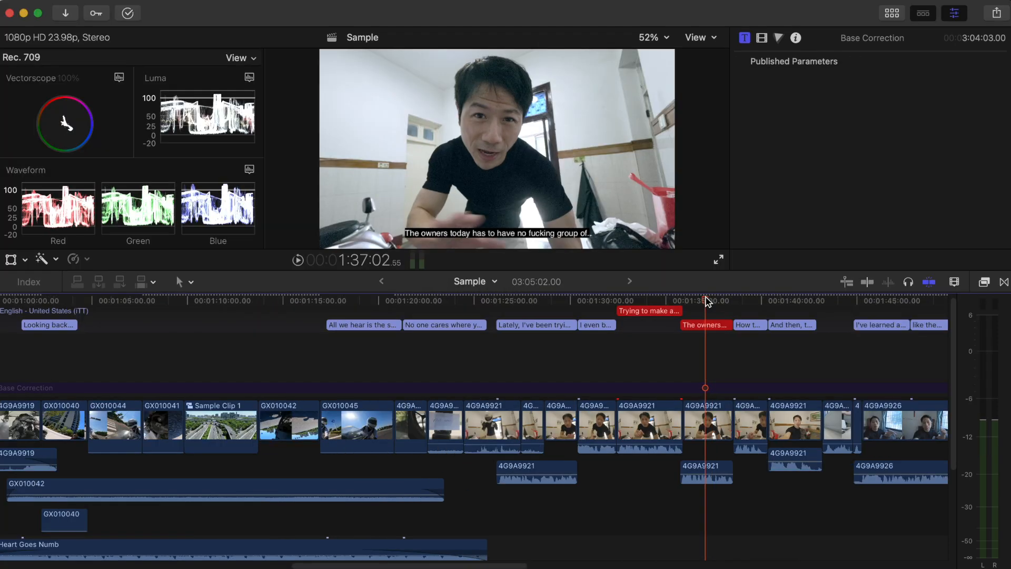
left_click(685, 347)
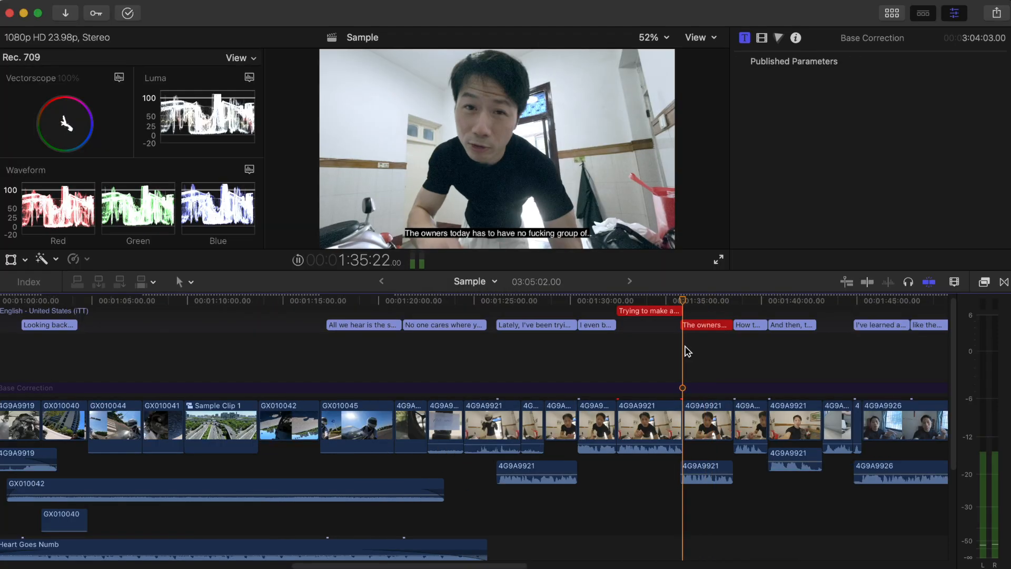
scroll(687, 350, "right", 2)
key("space")
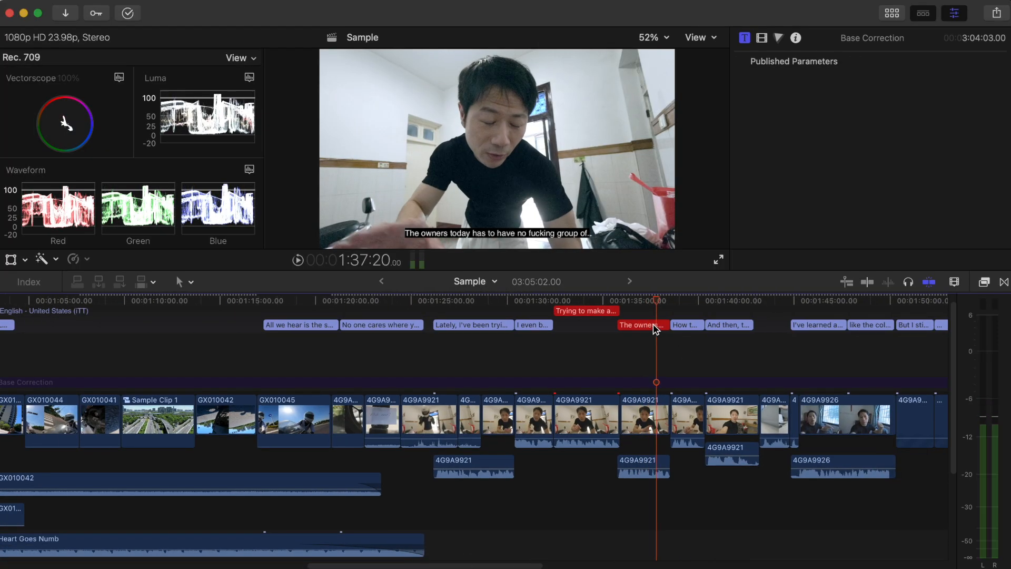
double_click(656, 329)
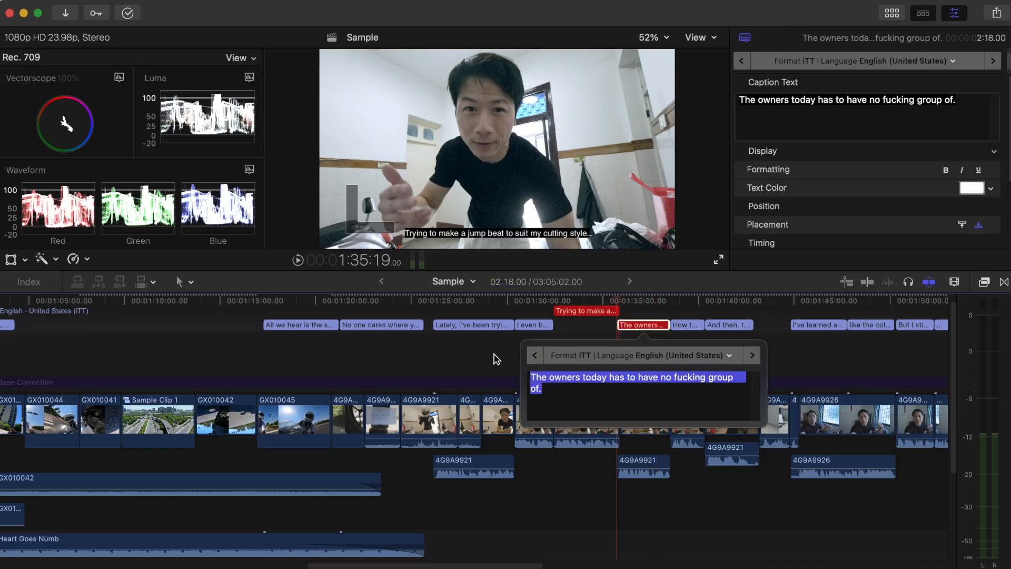
type("Though honestly....")
left_click(619, 306)
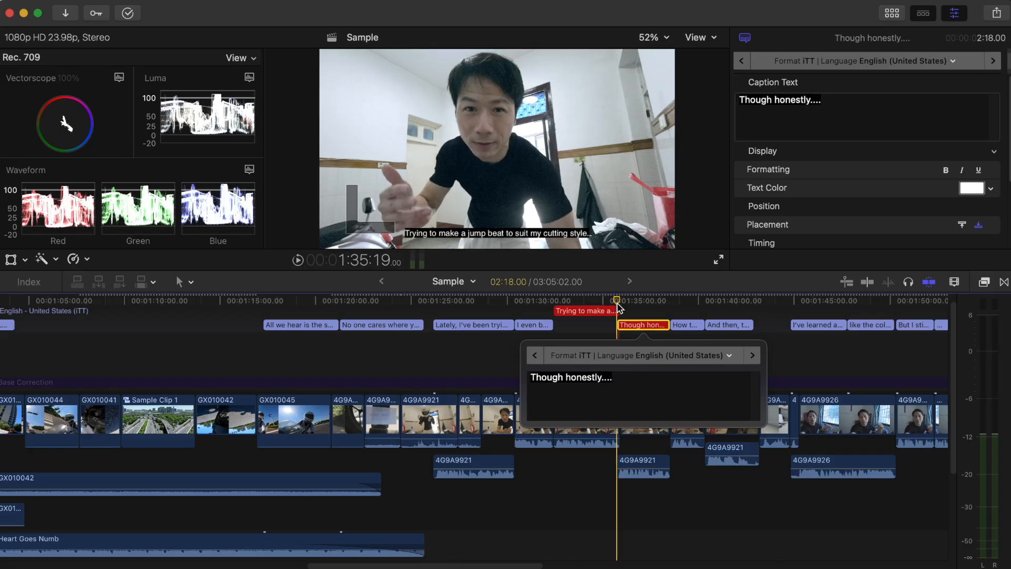
key("Escape")
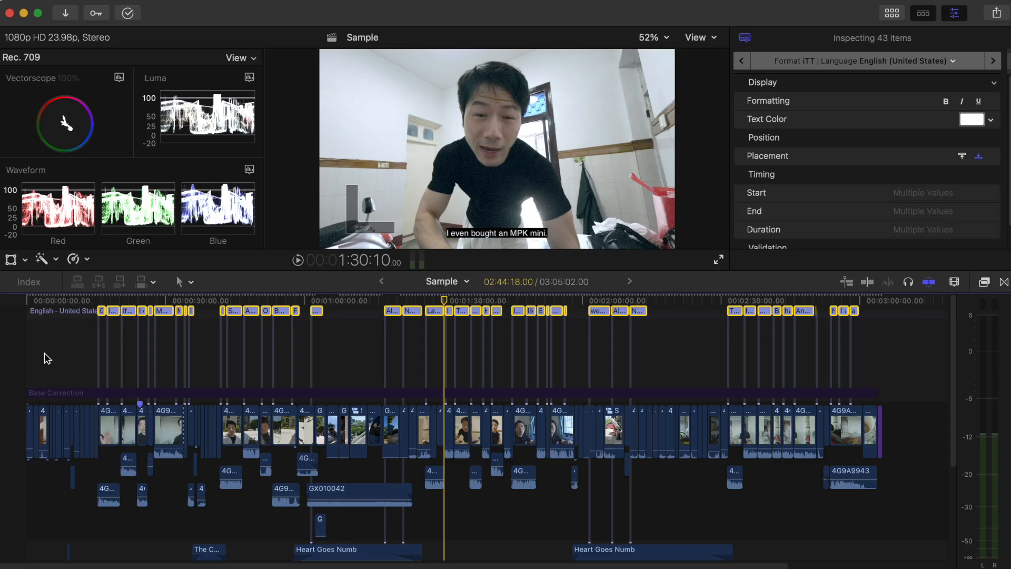
Select all captions in the timeline and change their role from iTT to SRT English.
left_click(45, 353)
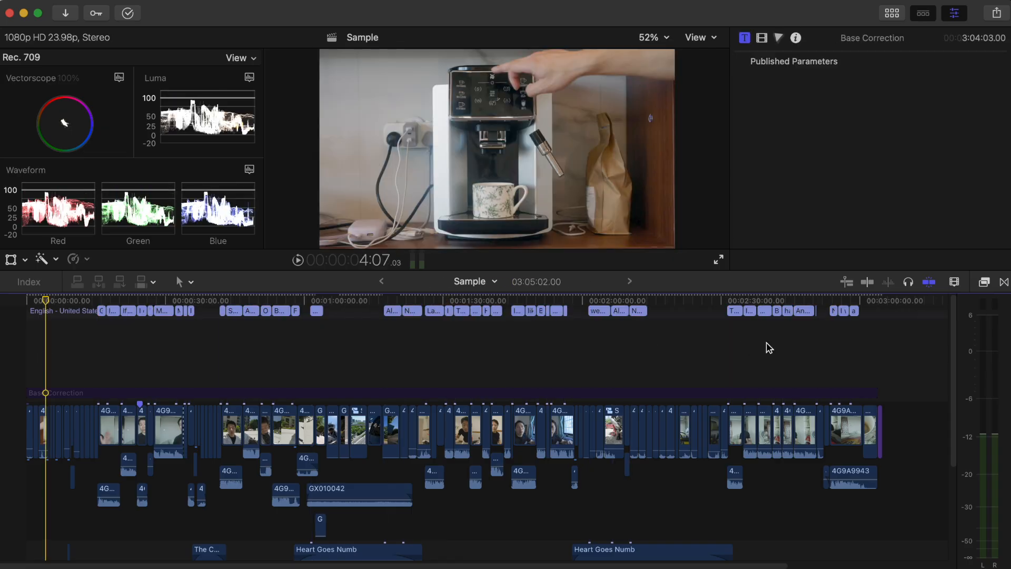
left_click_drag(908, 376, 27, 248)
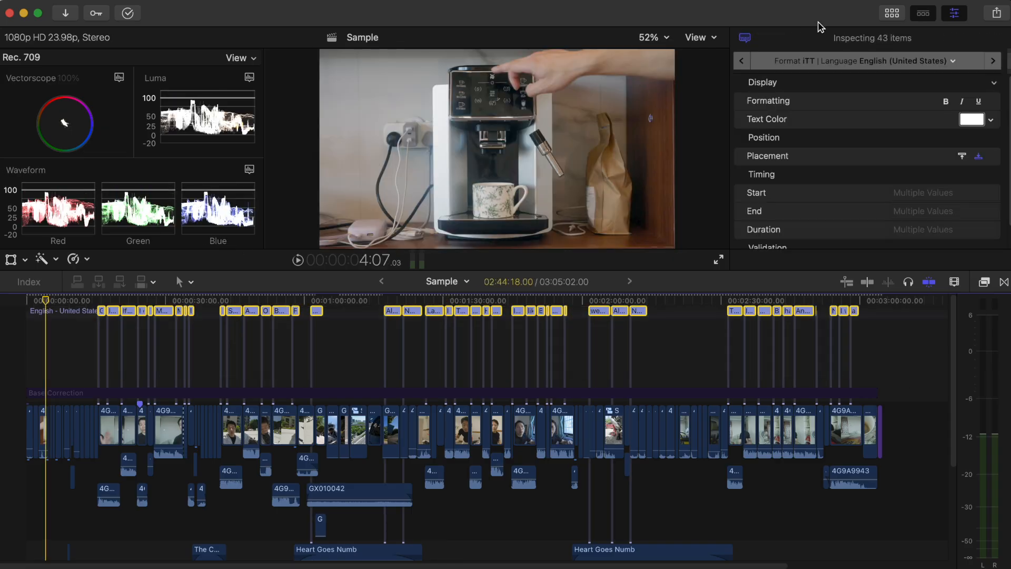
left_click(866, 64)
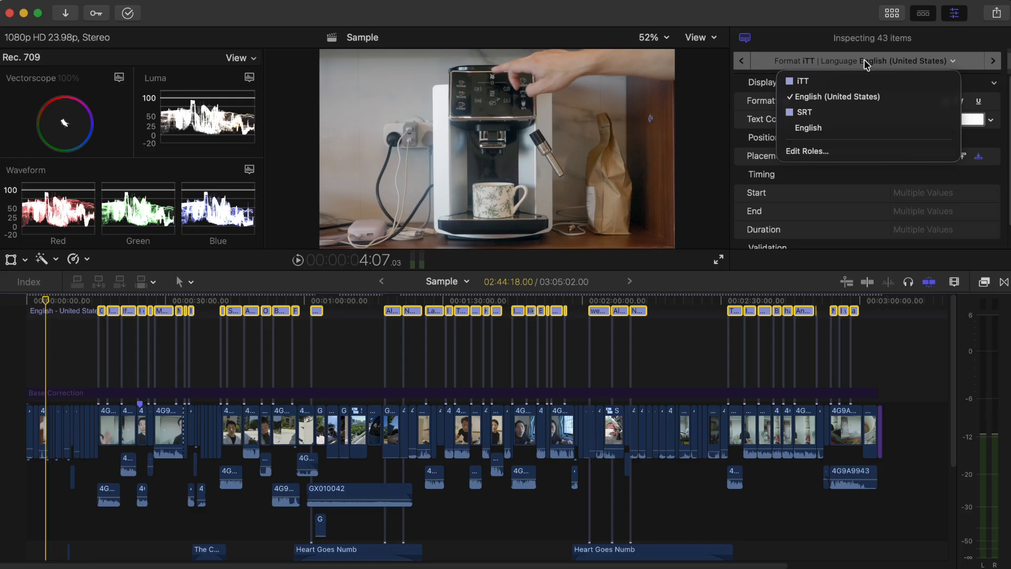
left_click(828, 130)
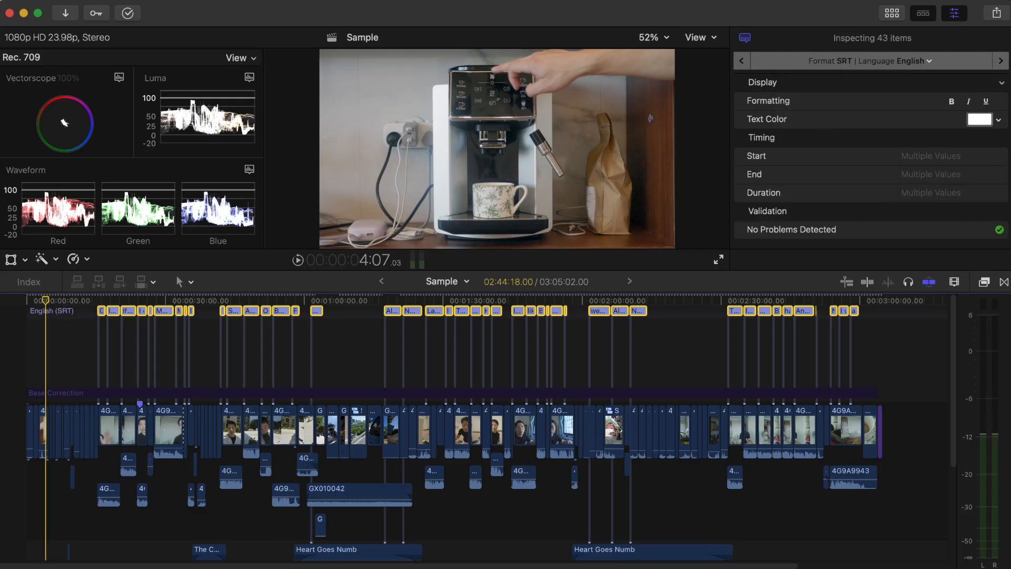
Export the SRT English captions to the Desktop under the name "en", with start time relative to timeline.
left_click(110, 0)
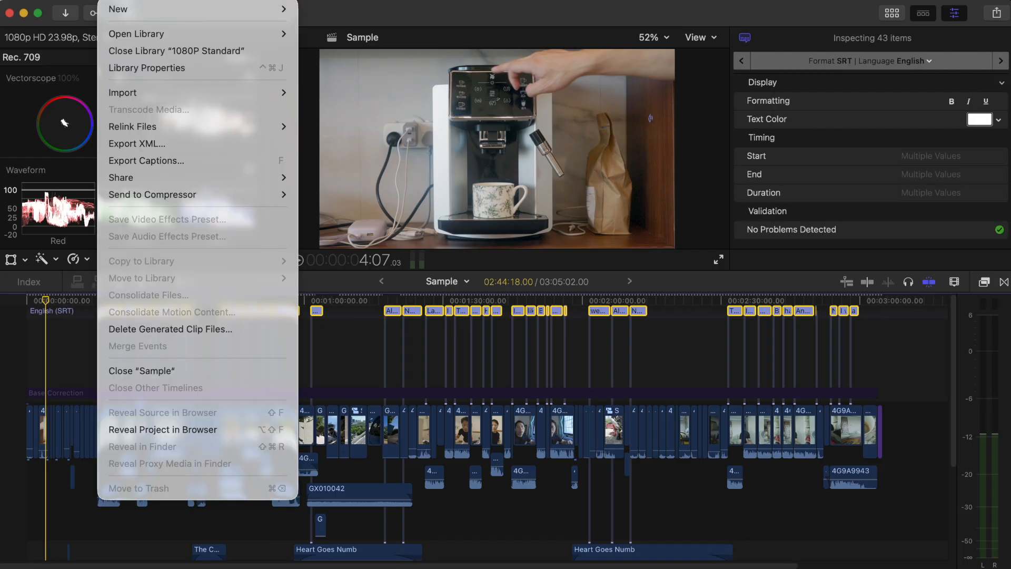
left_click(178, 161)
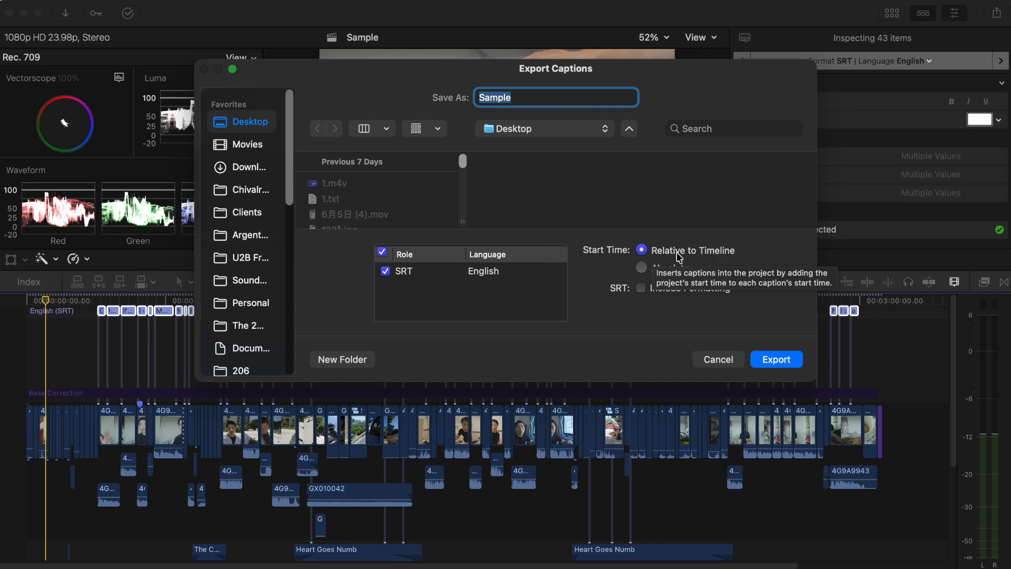
type("en")
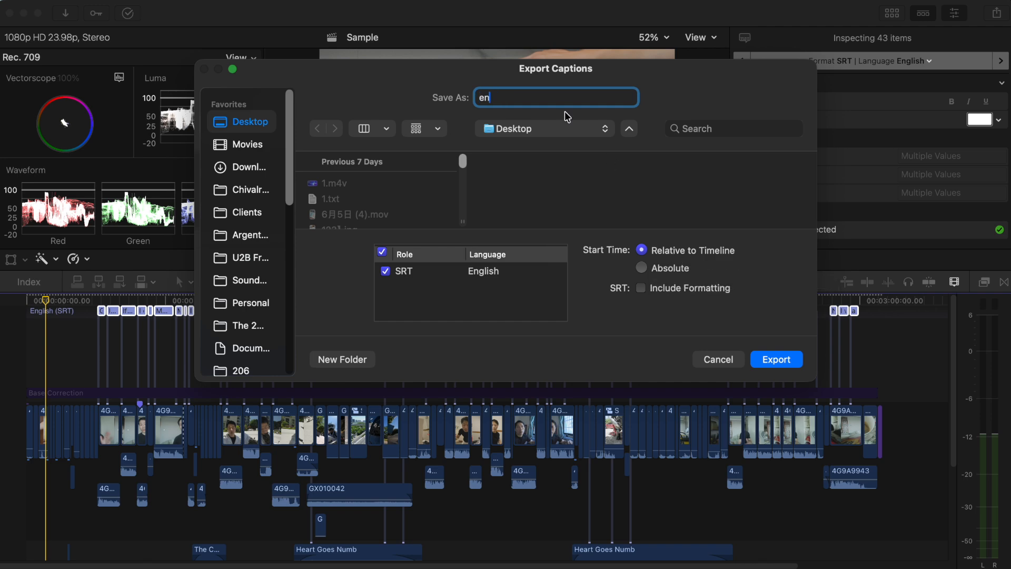
key("Return")
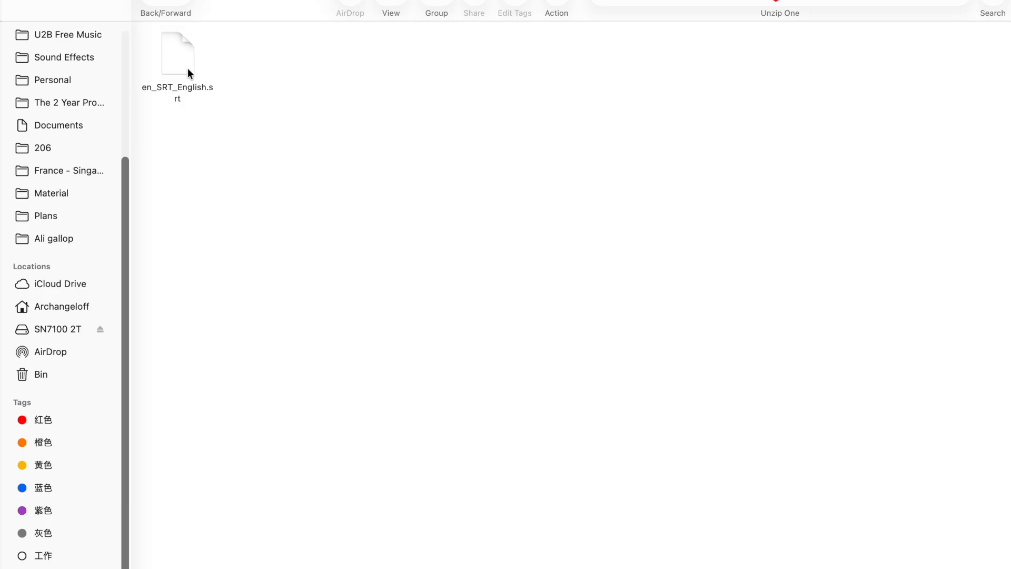
In Finder, rename the exported en_SRT_English.srt file as en.txt, accept the .txt extension, and duplicate the file.
left_click(188, 73)
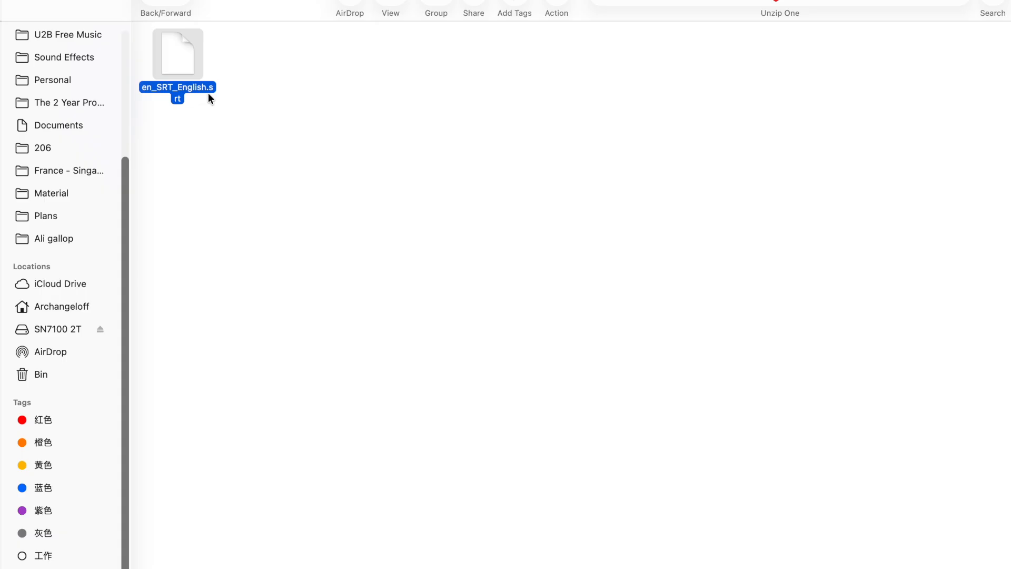
left_click(207, 93)
type("en")
key("super+a")
type("en")
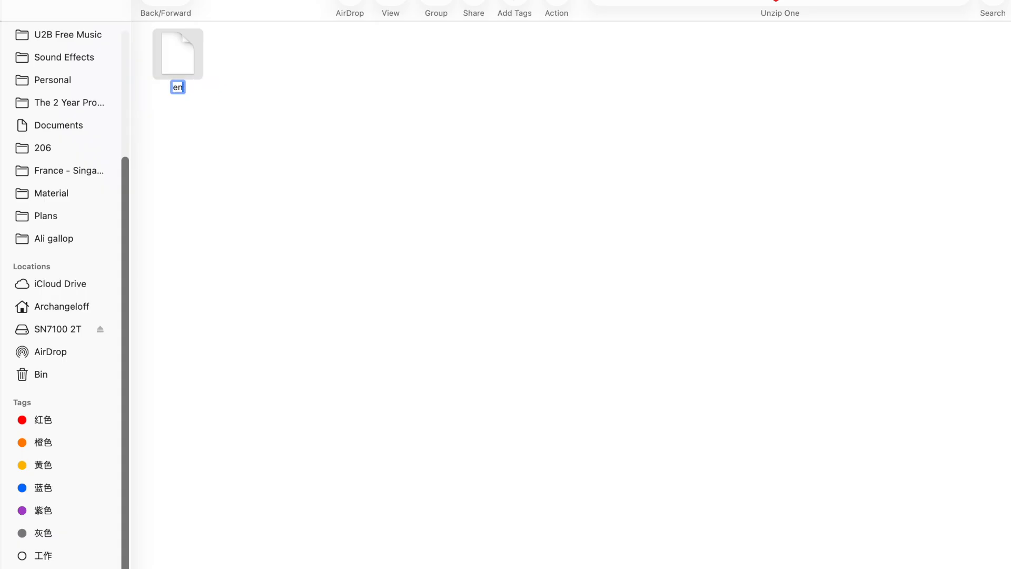
type(".txt")
key("Return")
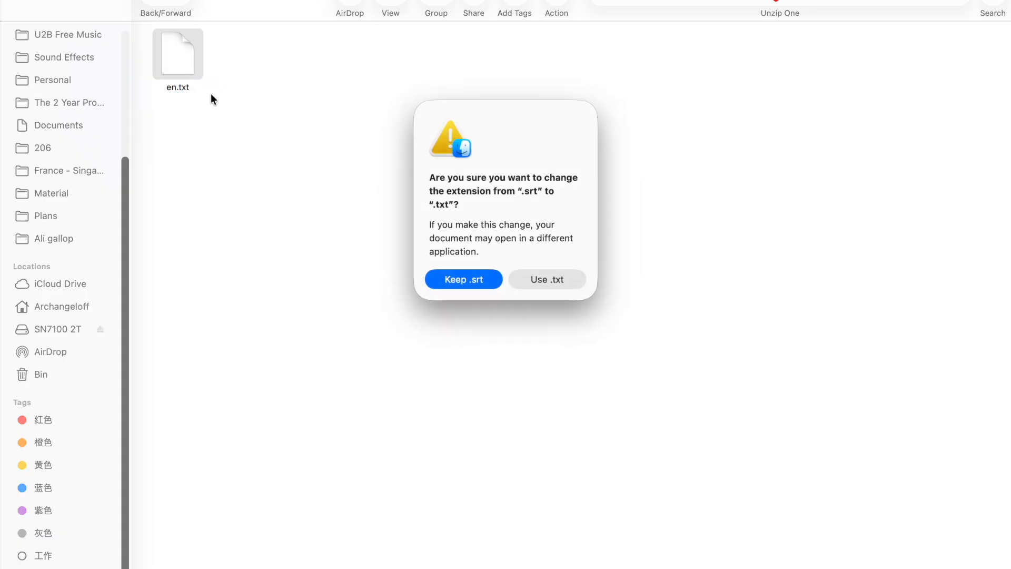
left_click(534, 280)
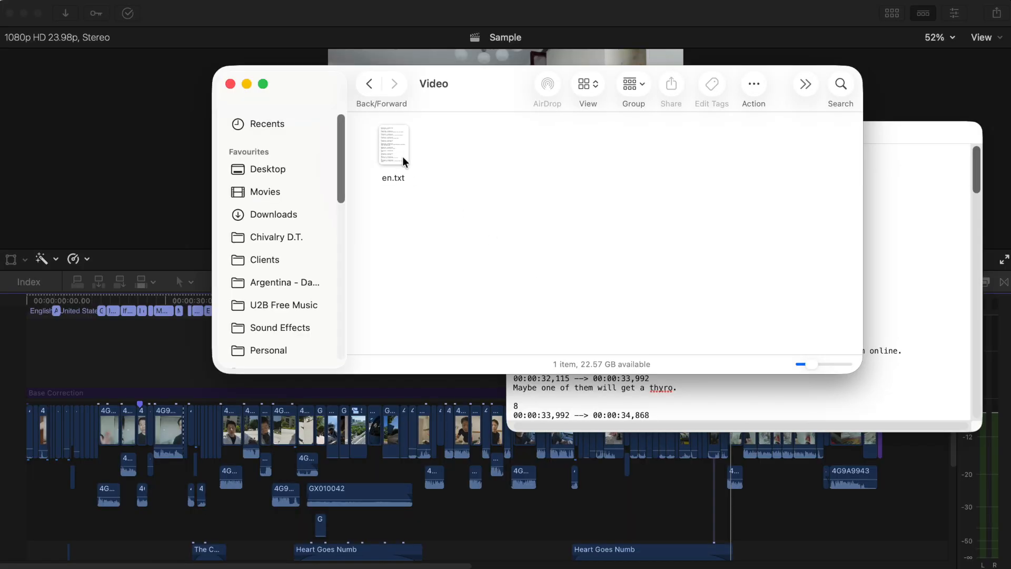
left_click_drag(399, 154, 457, 164)
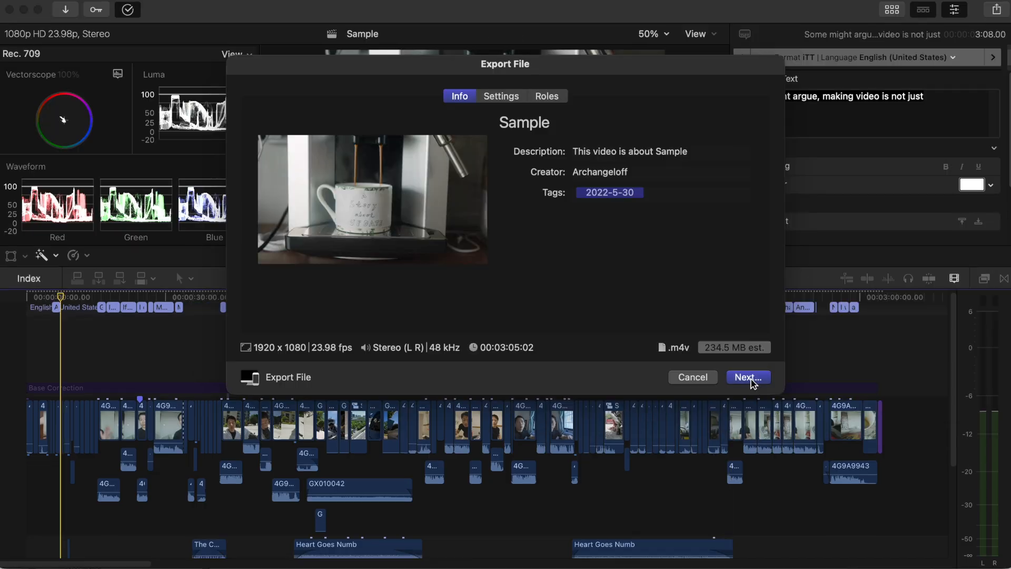
Export the Sample project as a video file named Sample.m4v to the Desktop.
left_click(748, 378)
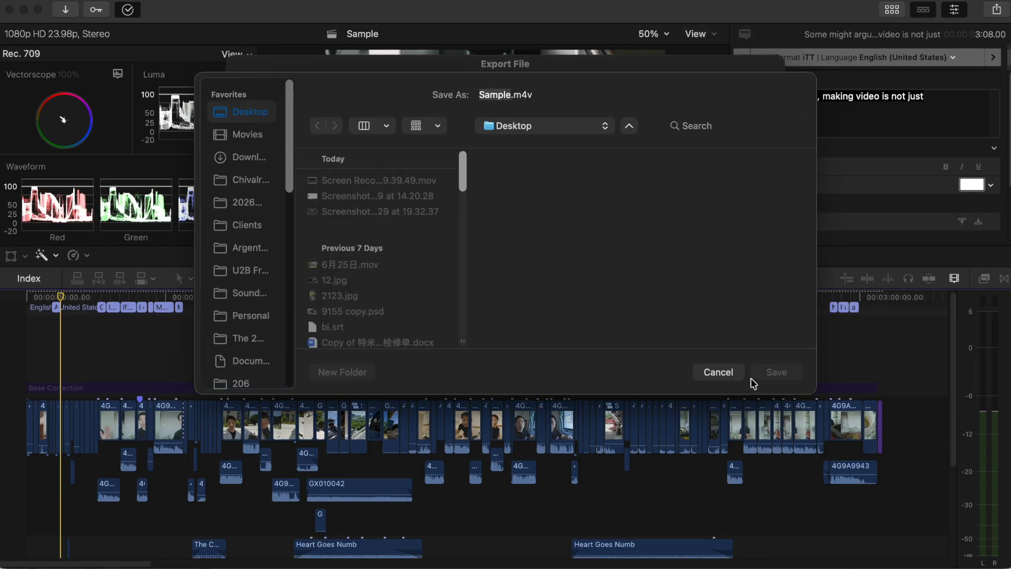
left_click(765, 377)
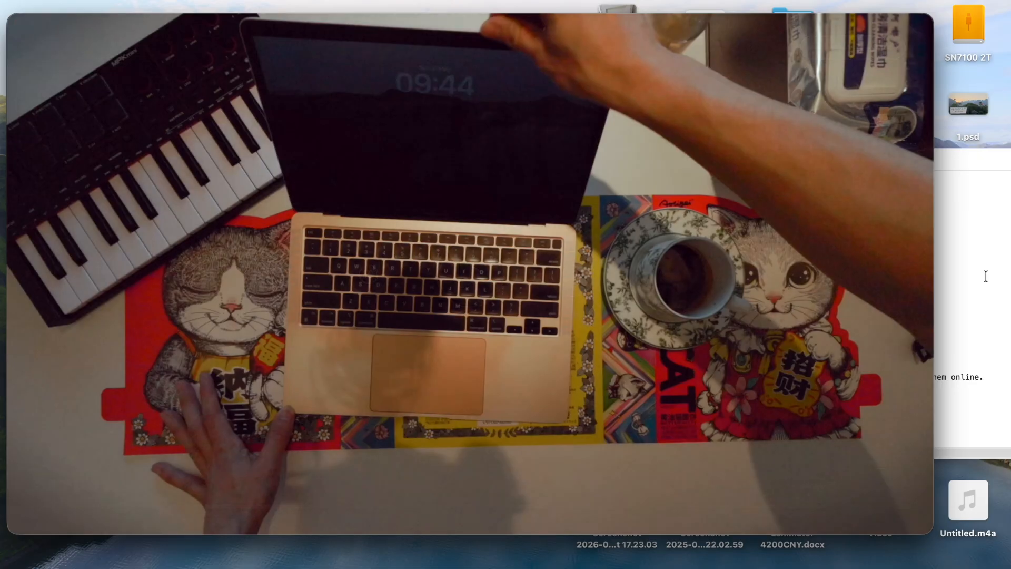
left_click(986, 276)
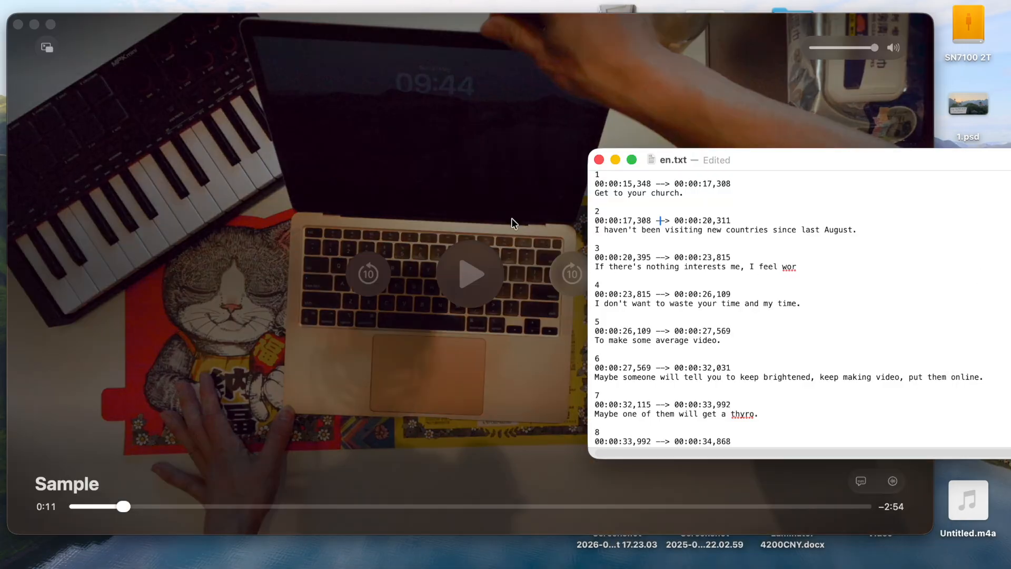
Proofread the captions in en.txt alongside the exported video, changing "thyro" in caption 7 to 'viro'.
left_click_drag(623, 193, 679, 194)
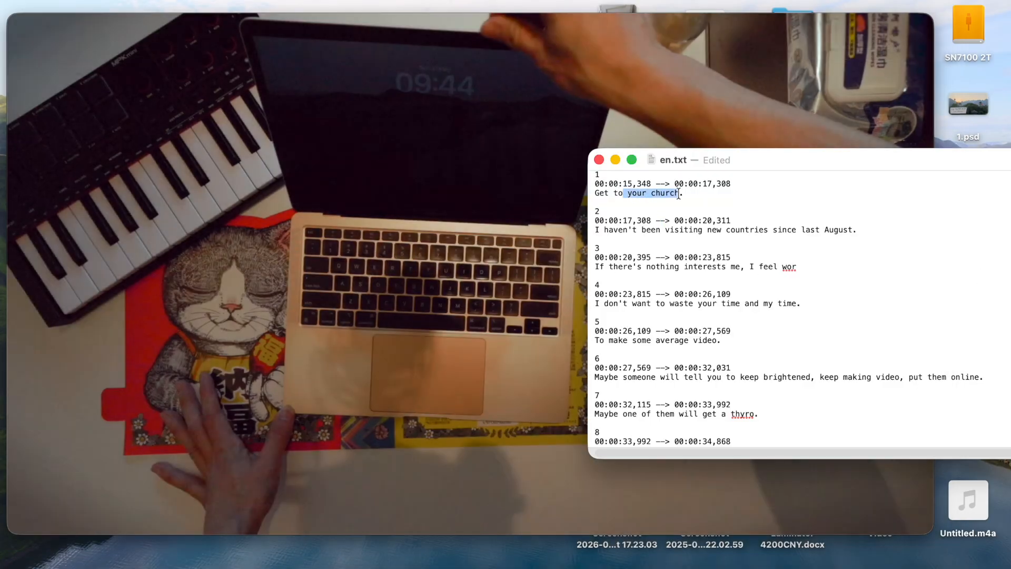
scroll(730, 342, "down", 2)
left_click_drag(723, 317, 747, 333)
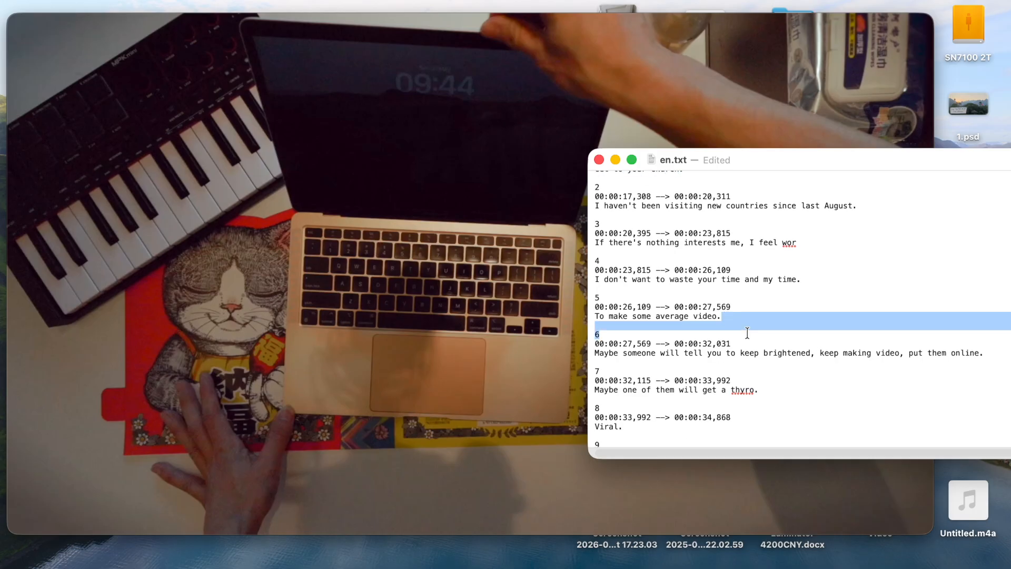
left_click(729, 317)
scroll(744, 343, "down", 1)
left_click(732, 345)
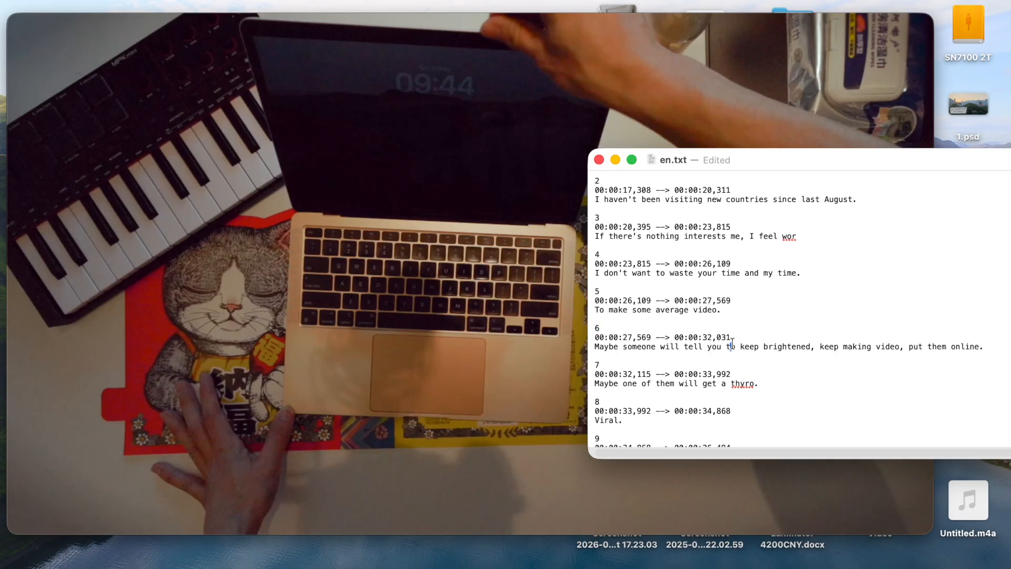
scroll(748, 353, "down", 2)
left_click(707, 358)
scroll(701, 358, "down", 6)
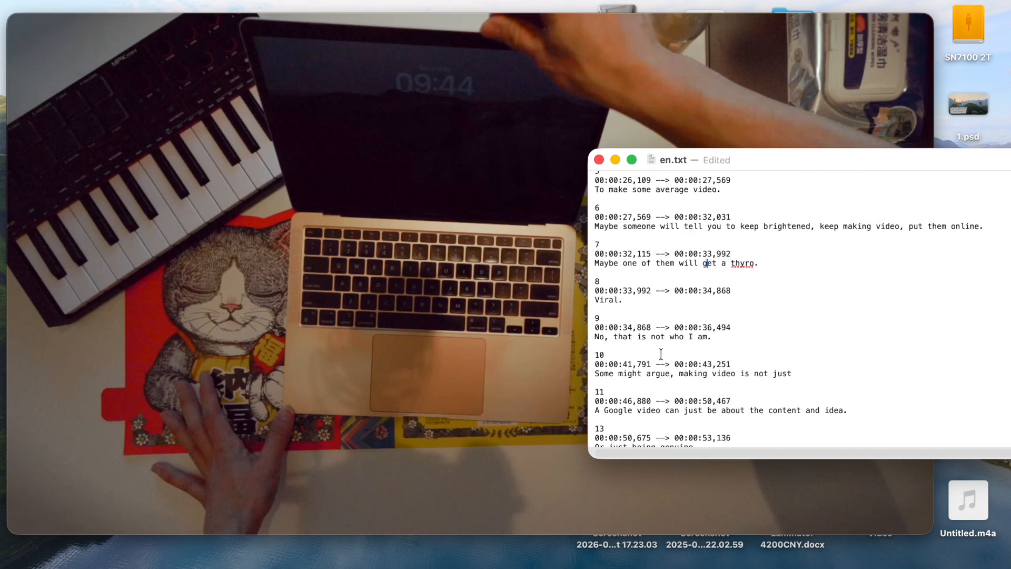
left_click_drag(640, 340, 707, 348)
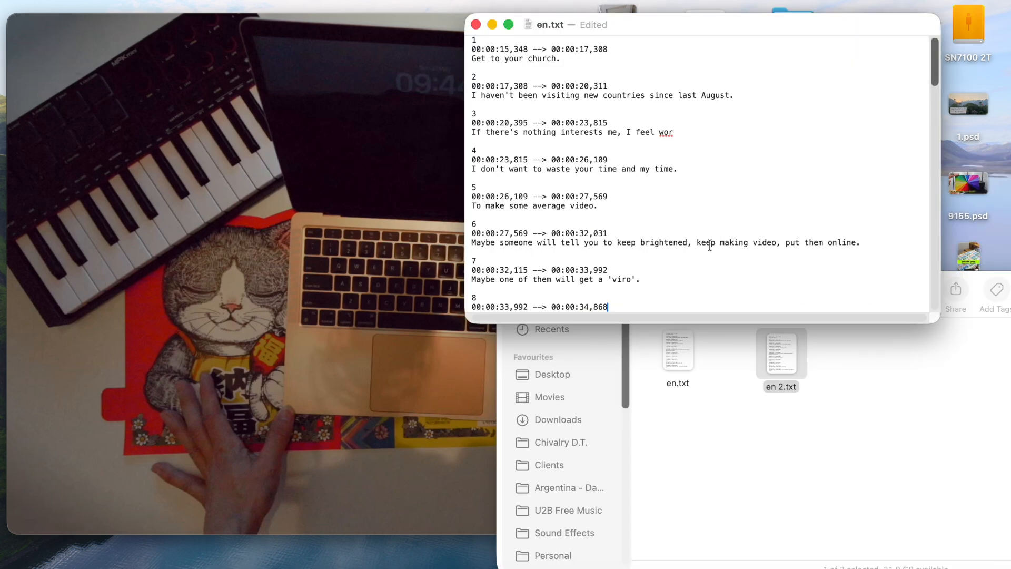
left_click_drag(698, 159, 653, 169)
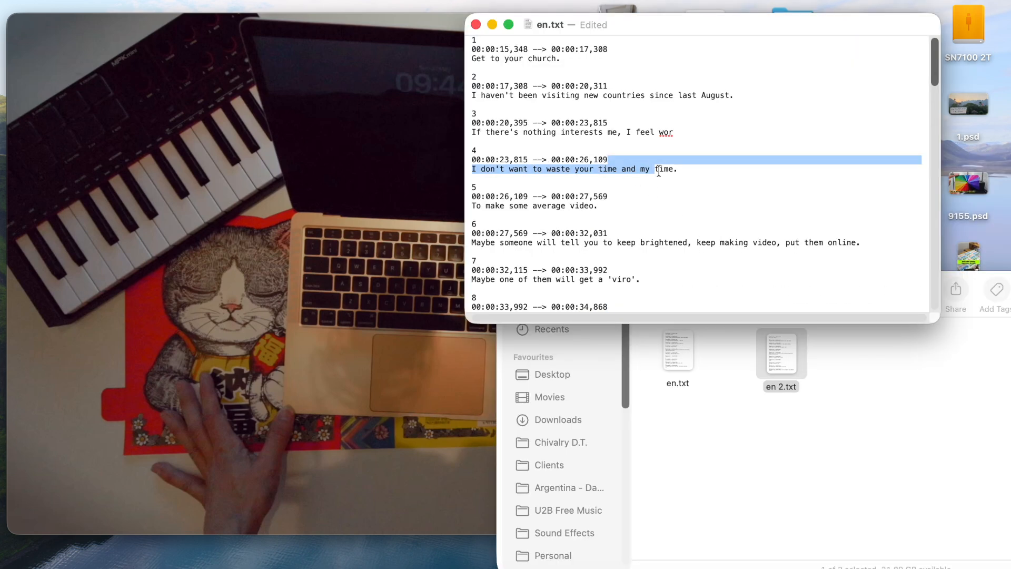
scroll(658, 171, "down", 3)
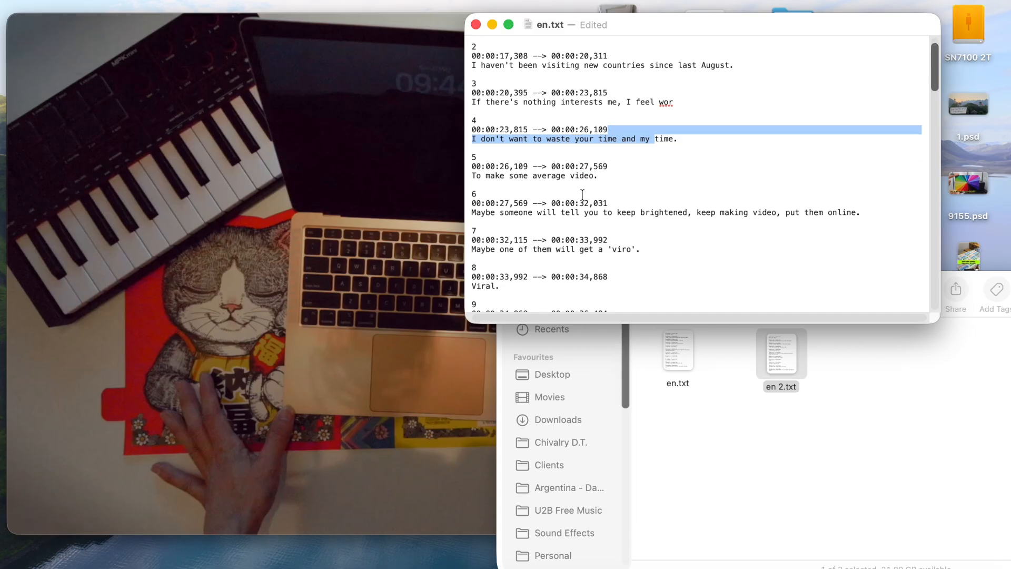
left_click(748, 377)
left_click(787, 187)
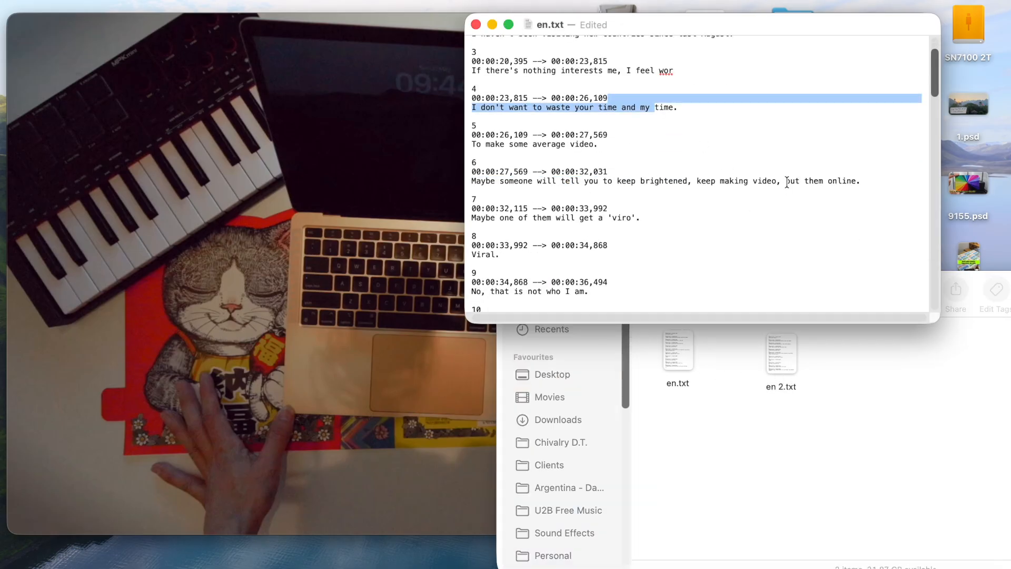
left_click(728, 125)
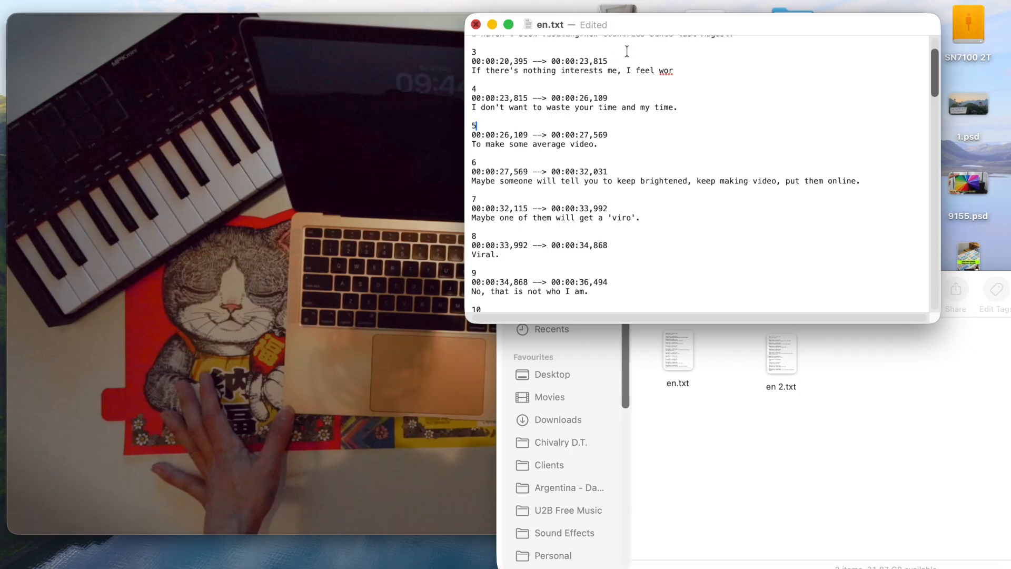
Close en.txt and rename the file in Finder as en.srt, accepting the .srt extension.
key("super+w")
left_click(688, 346)
key("Return")
left_click(683, 383)
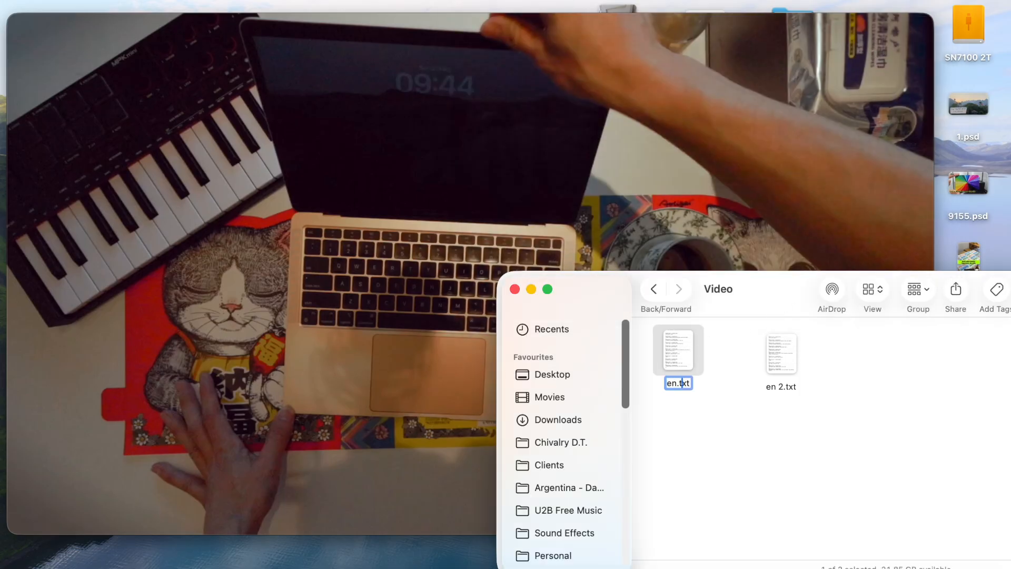
key("BackSpace")
key("BackSpace")
type("sr")
key("Return")
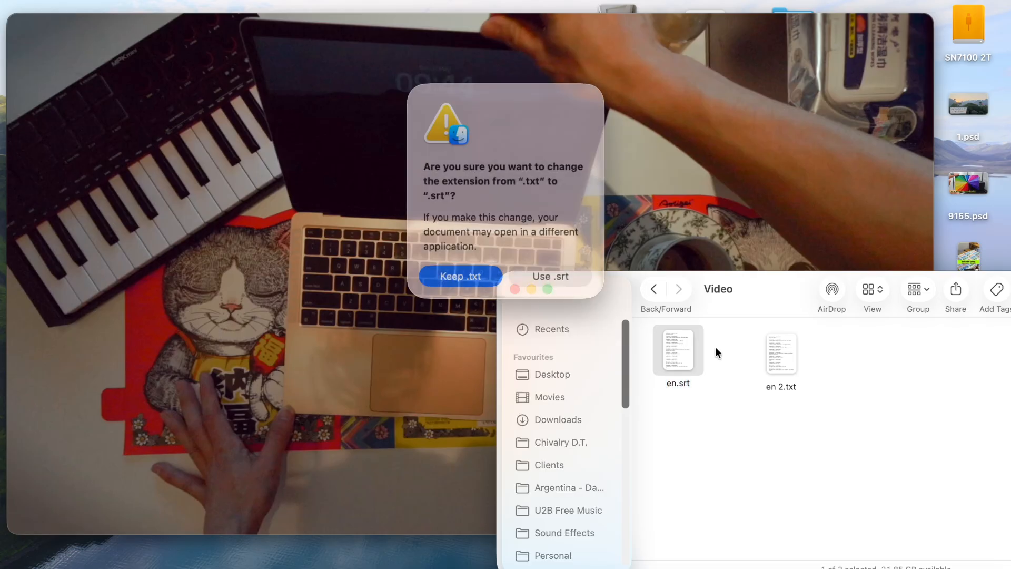
left_click(548, 270)
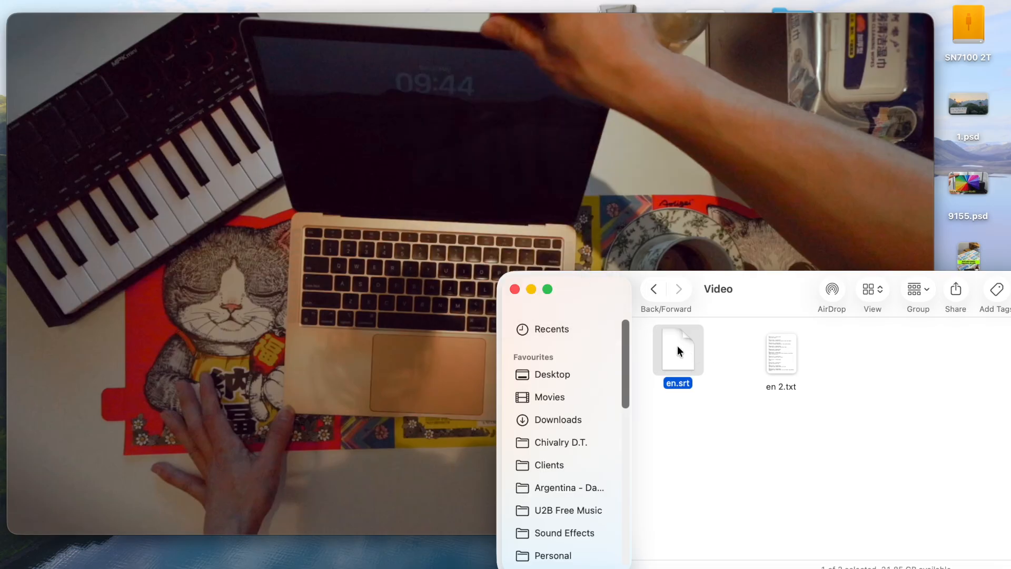
Open the duplicate en 2.txt and translate all its captions from English to Chinese (Simplified) in Google Translate.
left_click_drag(795, 359, 775, 371)
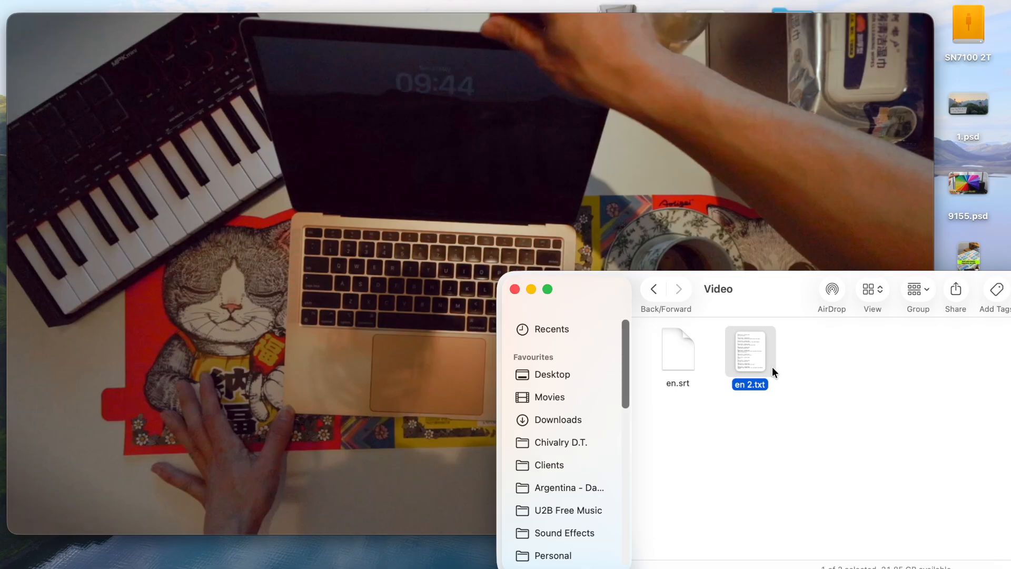
double_click(749, 360)
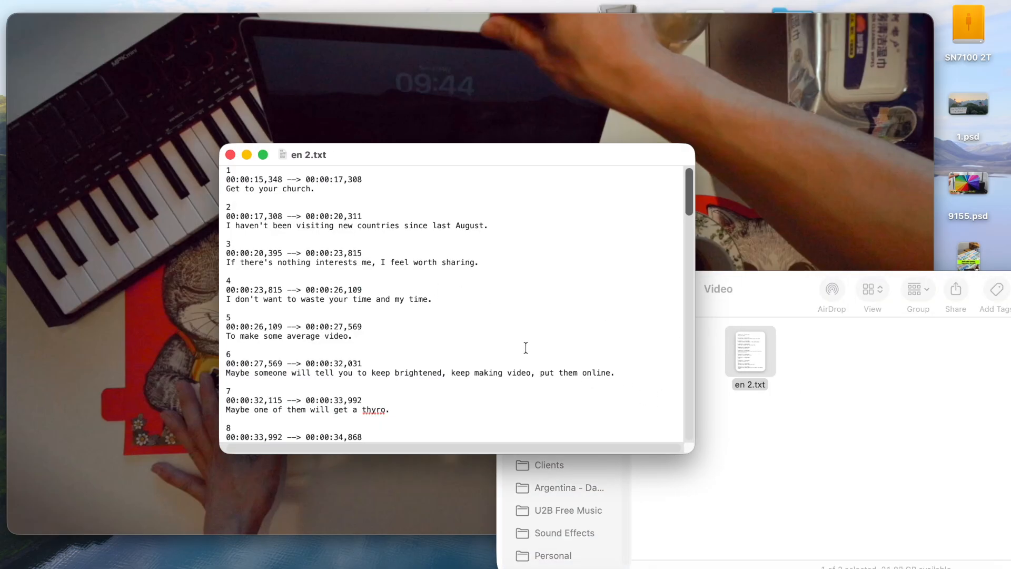
key("super+a")
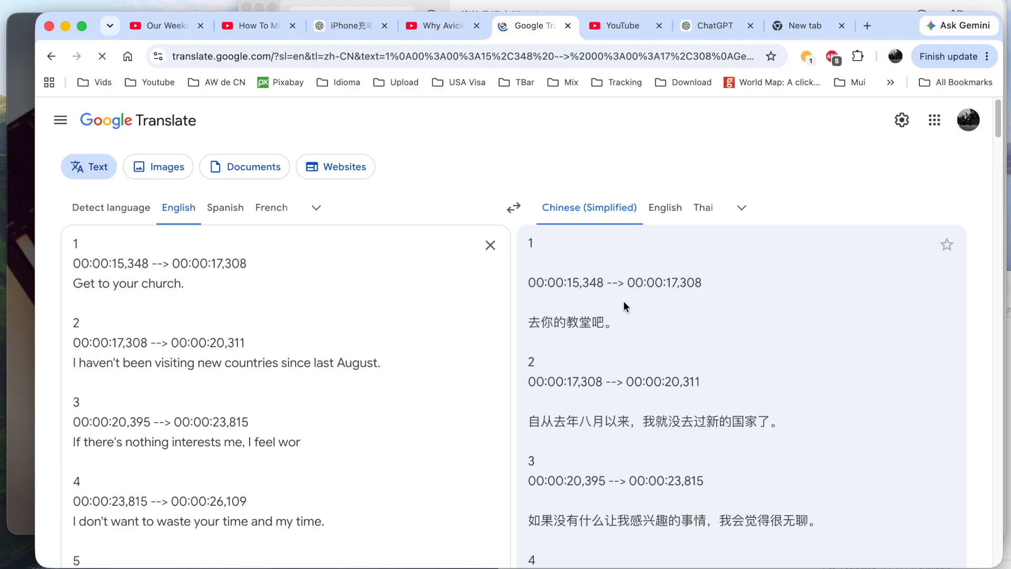
Copy the whole Chinese (Simplified) translation from Google Translate and replace all the text in Cn.txt with it.
scroll(666, 418, "down", 20)
left_click(845, 378)
key("super+Tab")
key("super+a")
key("super+v")
scroll(495, 322, "up", 10)
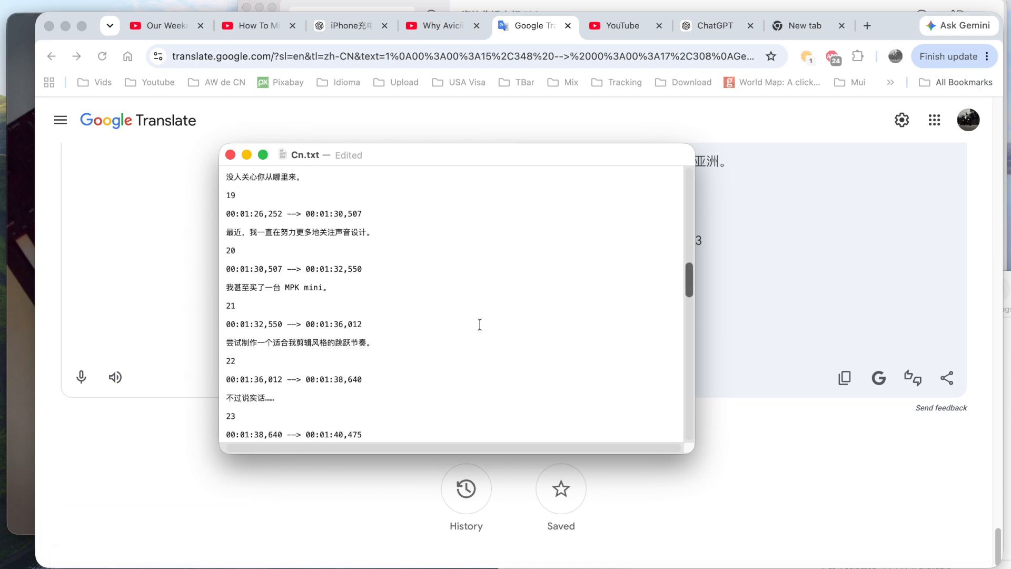
scroll(480, 324, "up", 10)
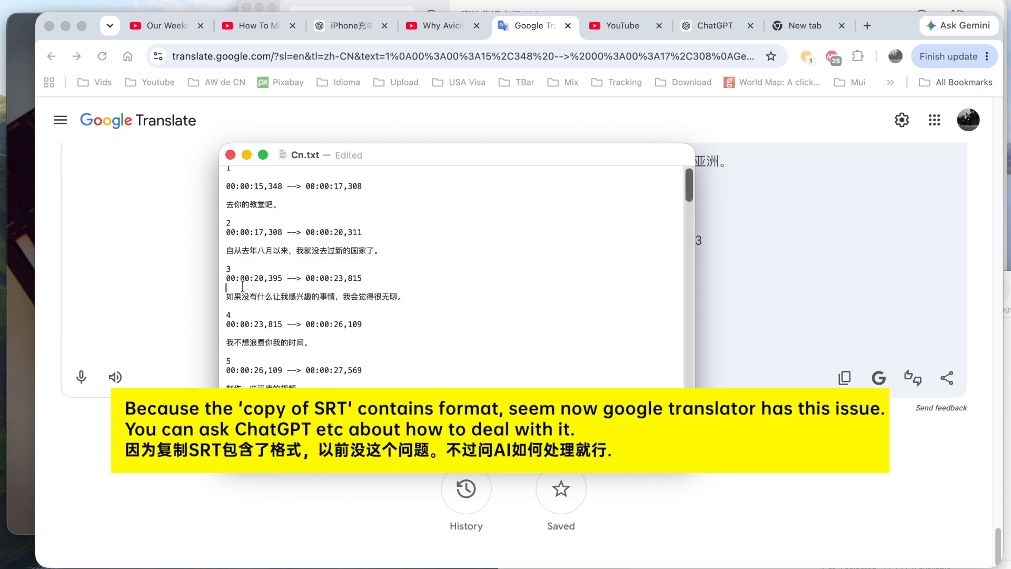
Delete the extra blank lines around the timecodes of captions 1, 2, 3 and 6 in Cn.txt.
key("BackSpace")
key("BackSpace")
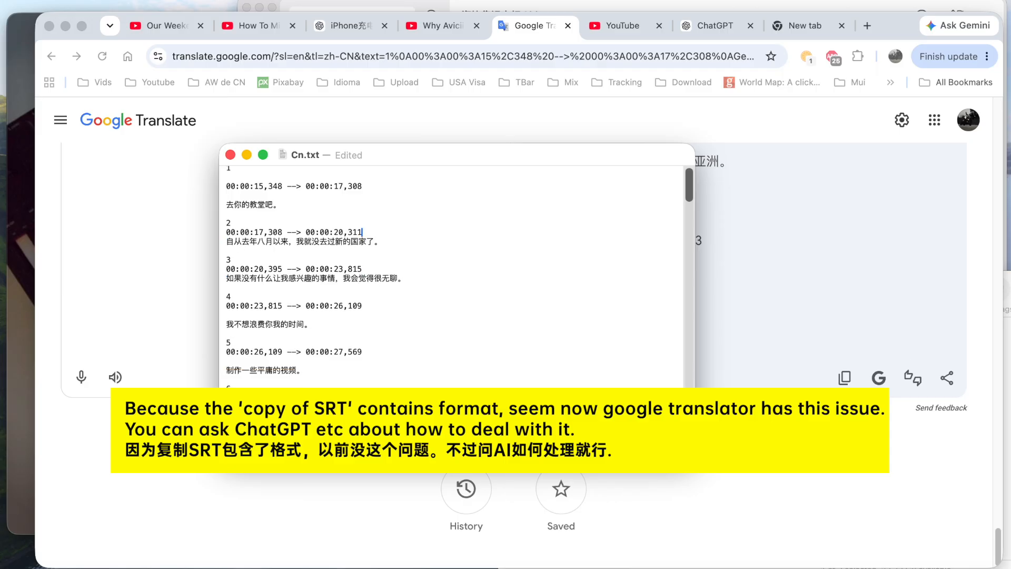
key("BackSpace")
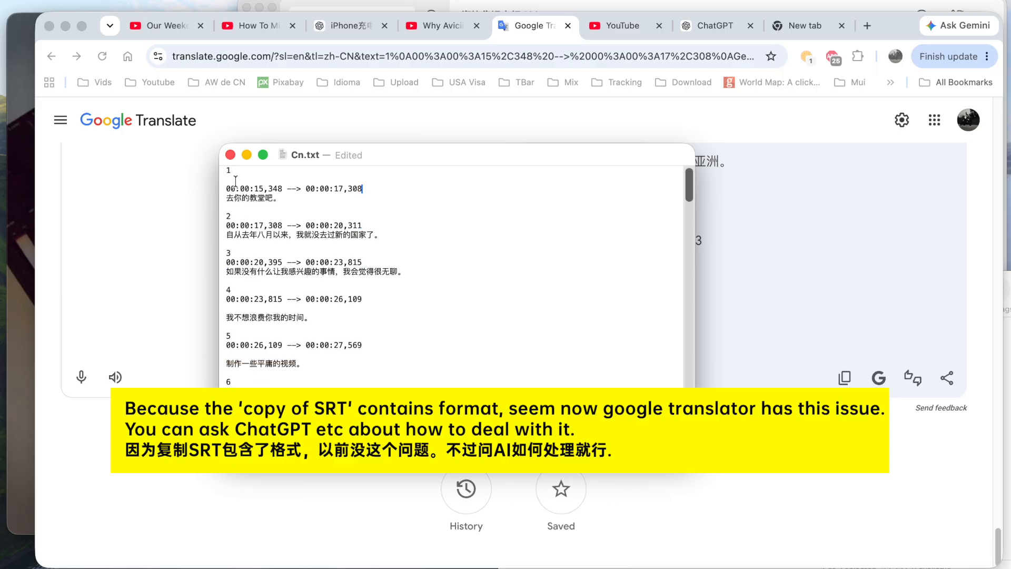
key("BackSpace")
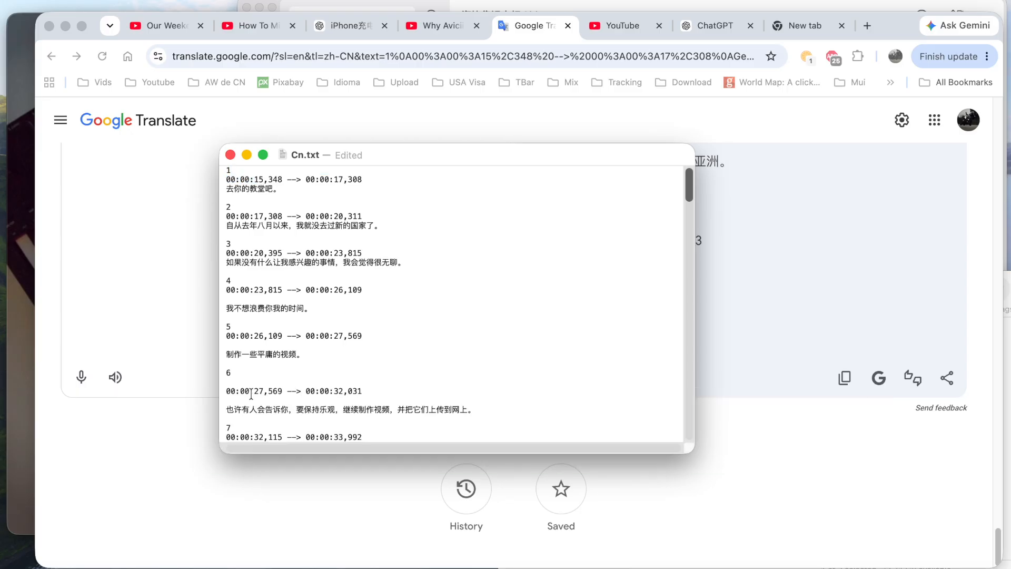
key("BackSpace")
left_click(247, 391)
key("BackSpace")
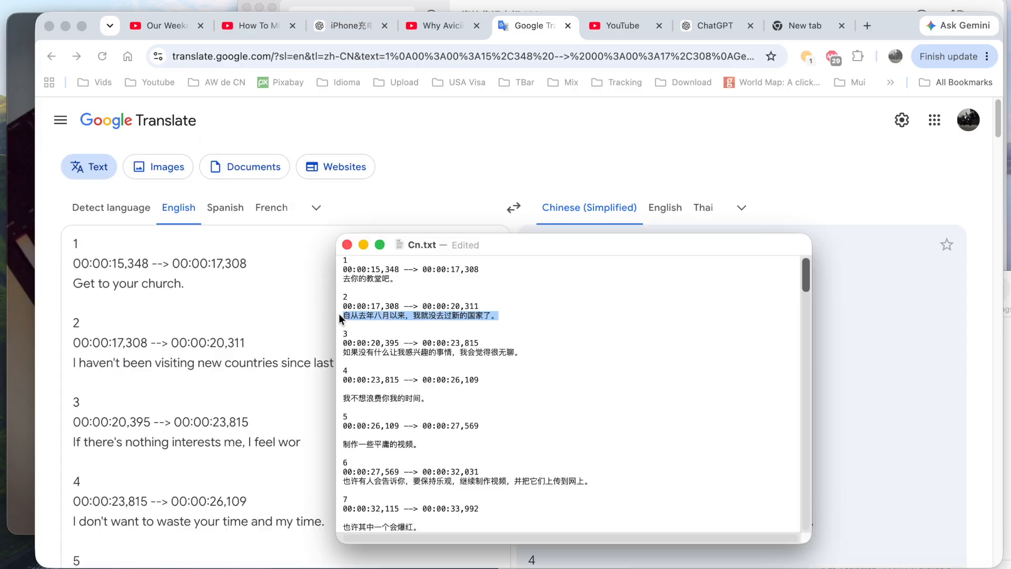
Delete the blank lines between the timecode and the text of captions 7 and 8 in Cn.txt.
left_click_drag(496, 247, 639, 140)
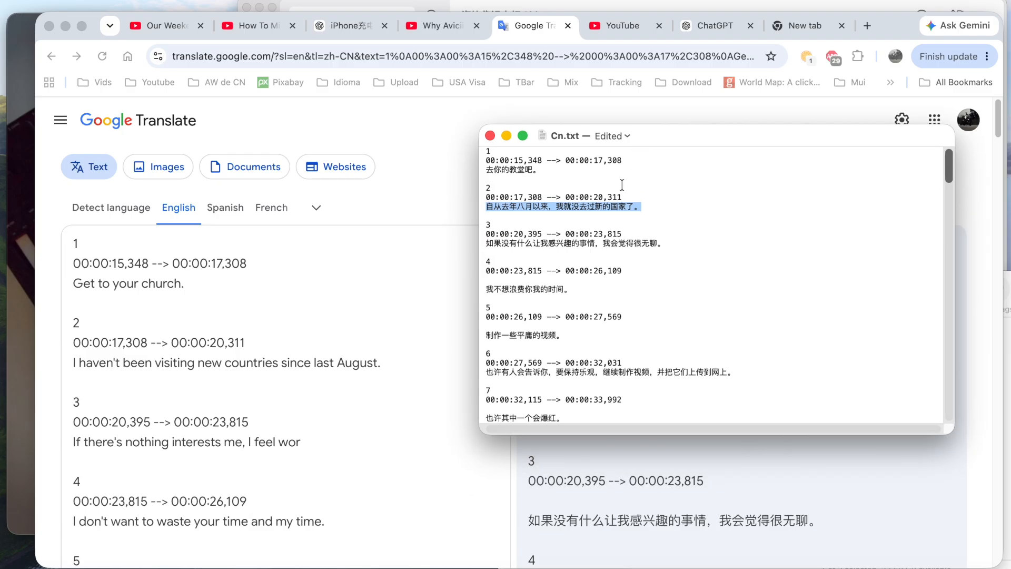
left_click(572, 211)
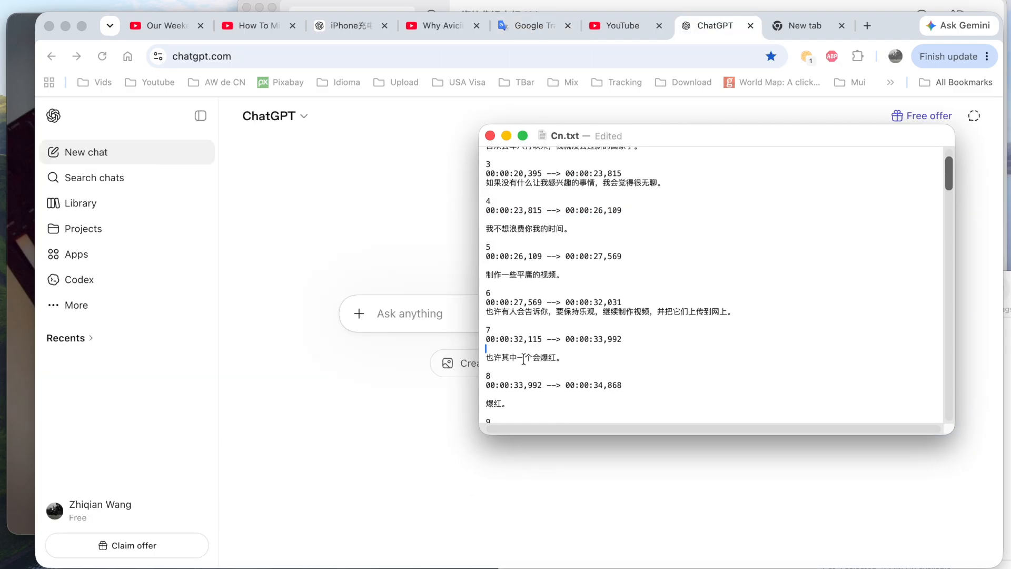
key("BackSpace")
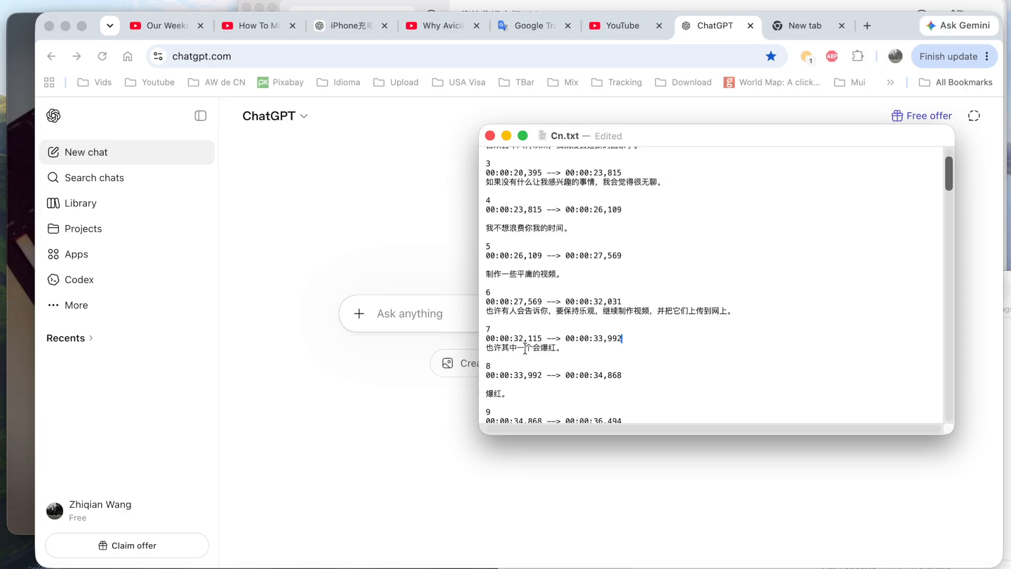
left_click(503, 384)
key("BackSpace")
scroll(514, 380, "down", 3)
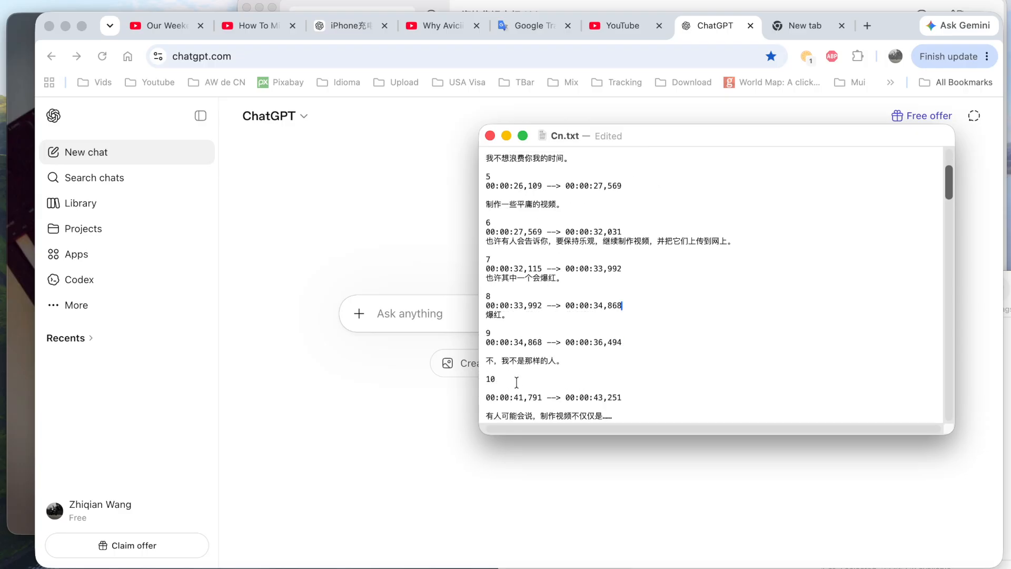
scroll(527, 371, "up", 2)
scroll(536, 367, "up", 2)
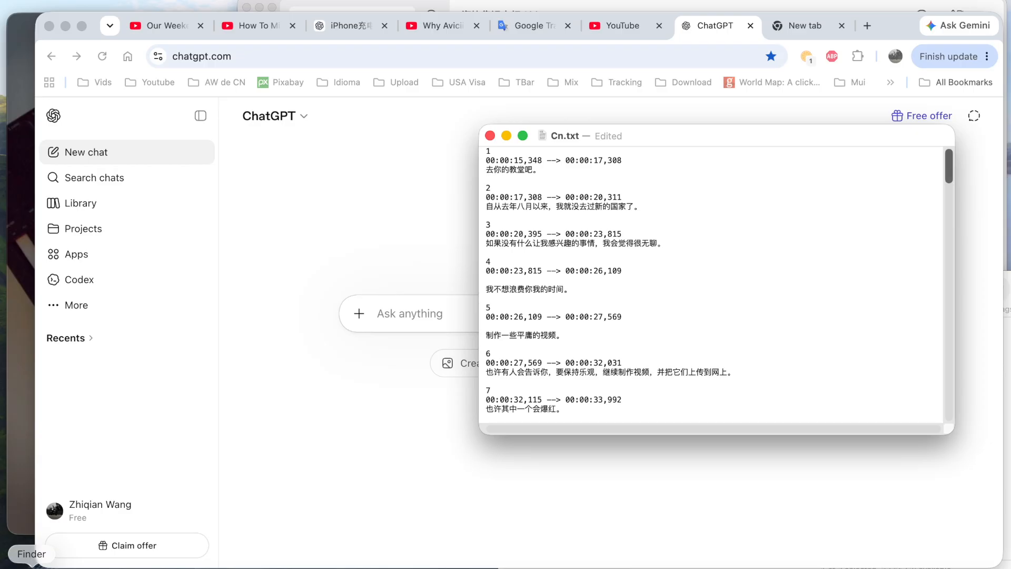
Paste the full English captions into a new ChatGPT chat and submit them for translation into Chinese.
left_click(416, 311)
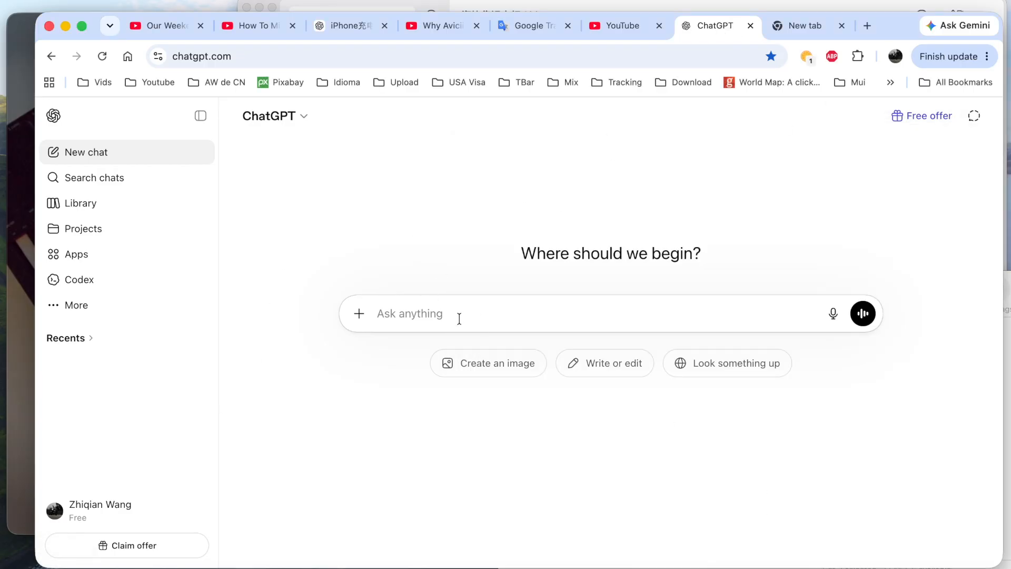
key("super+v")
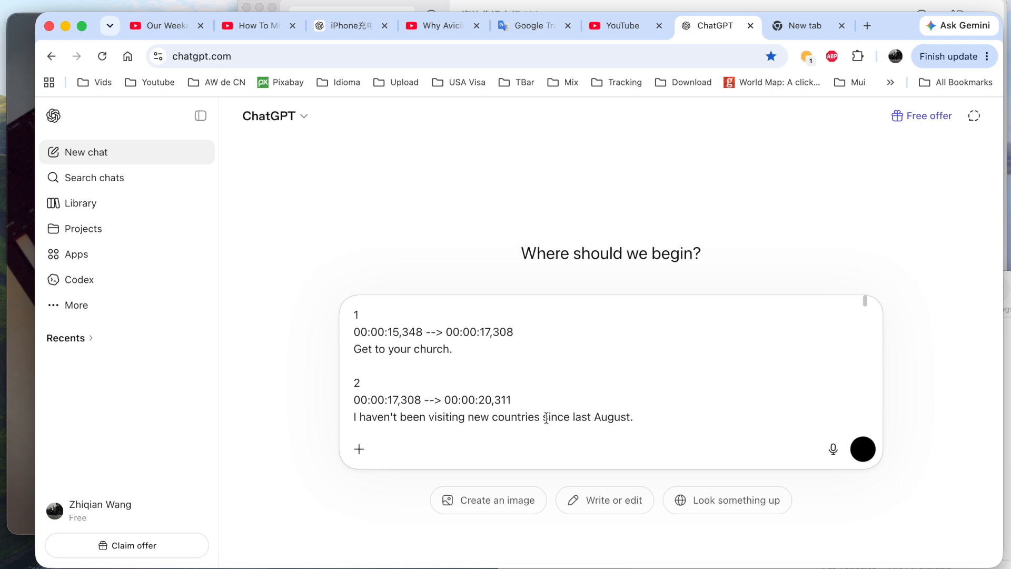
scroll(546, 419, "down", 3)
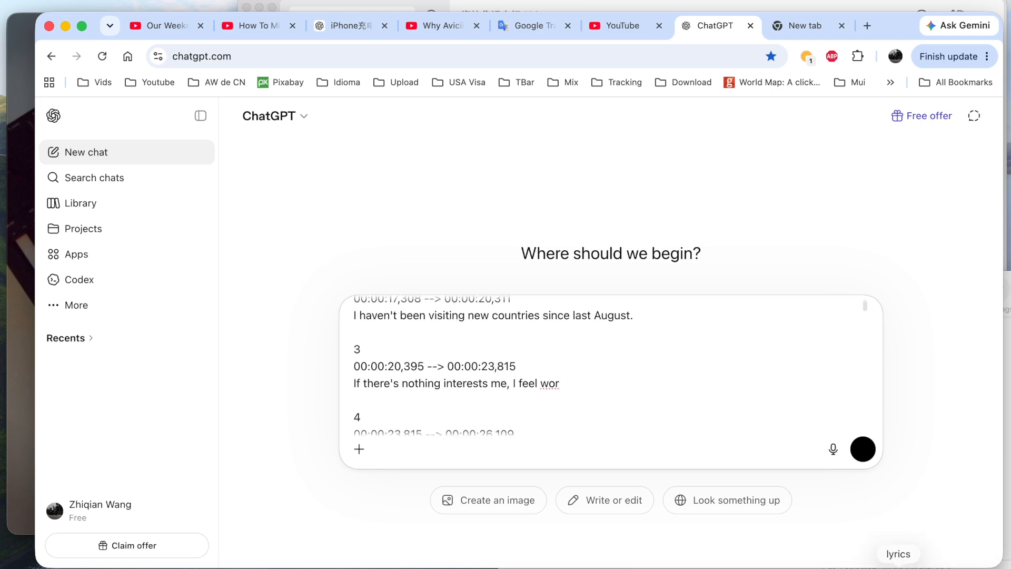
scroll(520, 410, "down", 20)
left_click_drag(453, 417, 519, 417)
left_click(526, 412)
key("alt+BackSpace")
key("alt+BackSpace")
key("alt+BackSpace")
key("alt+BackSpace")
left_click(863, 449)
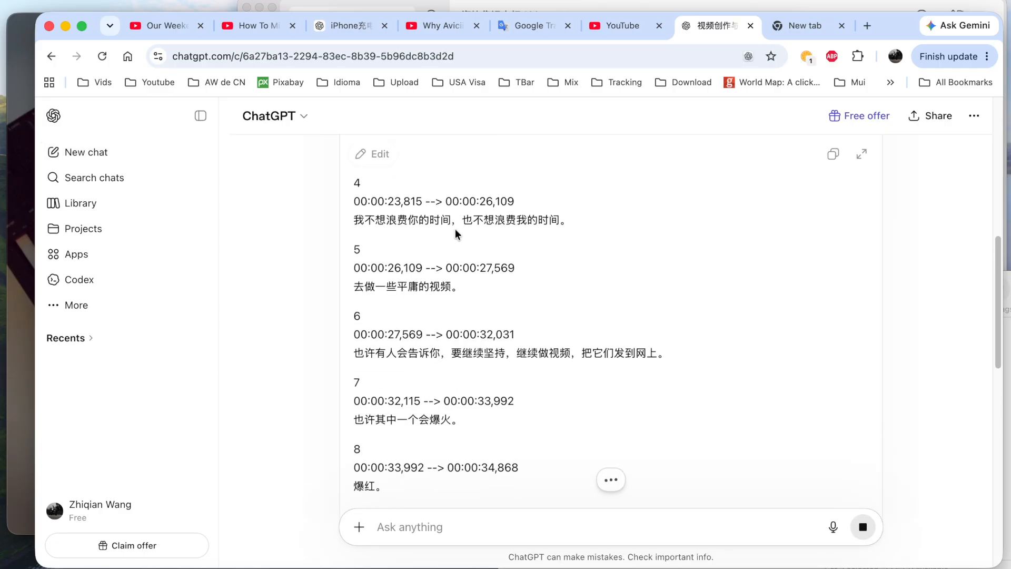
Ask ChatGPT to shorten the translated captions with the message "make it shorter".
scroll(455, 234, "down", 15)
type("make it shorter")
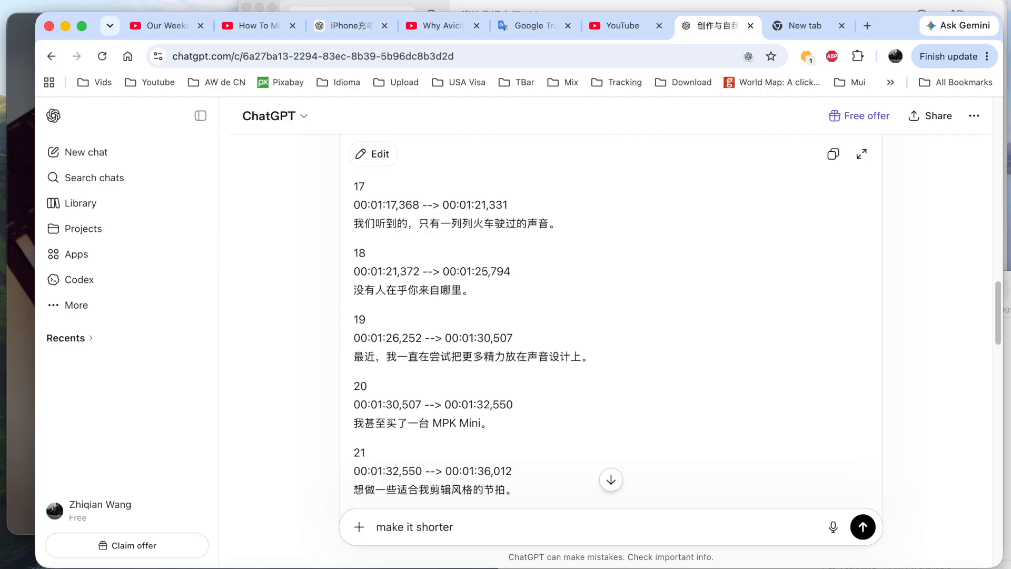
key("Return")
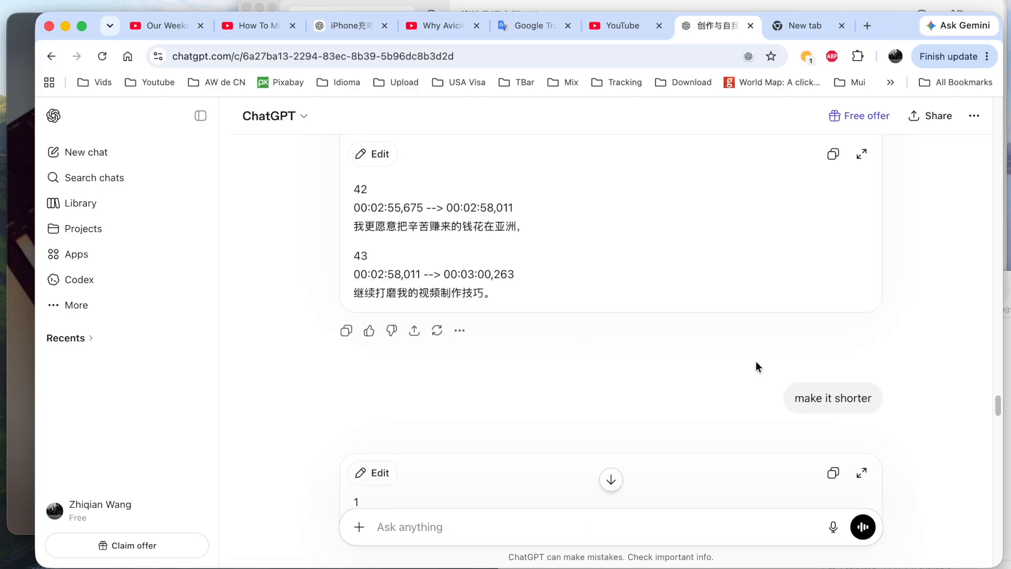
Change the first ChatGPT prompt's closing instruction to "Into Chinese, put it under English and maintain format" and resubmit it.
scroll(498, 378, "down", 20)
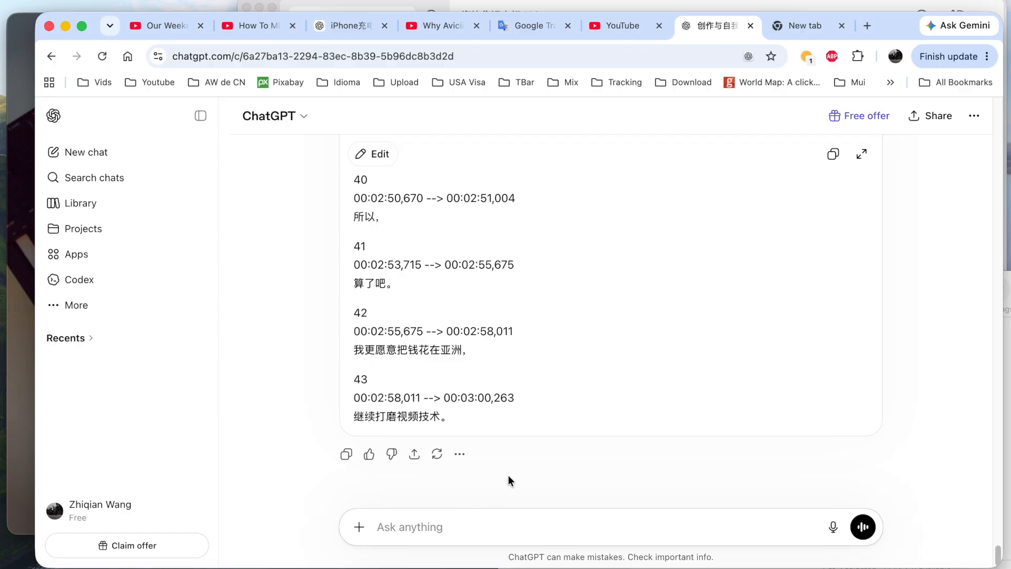
scroll(579, 389, "up", 20)
scroll(593, 272, "down", 15)
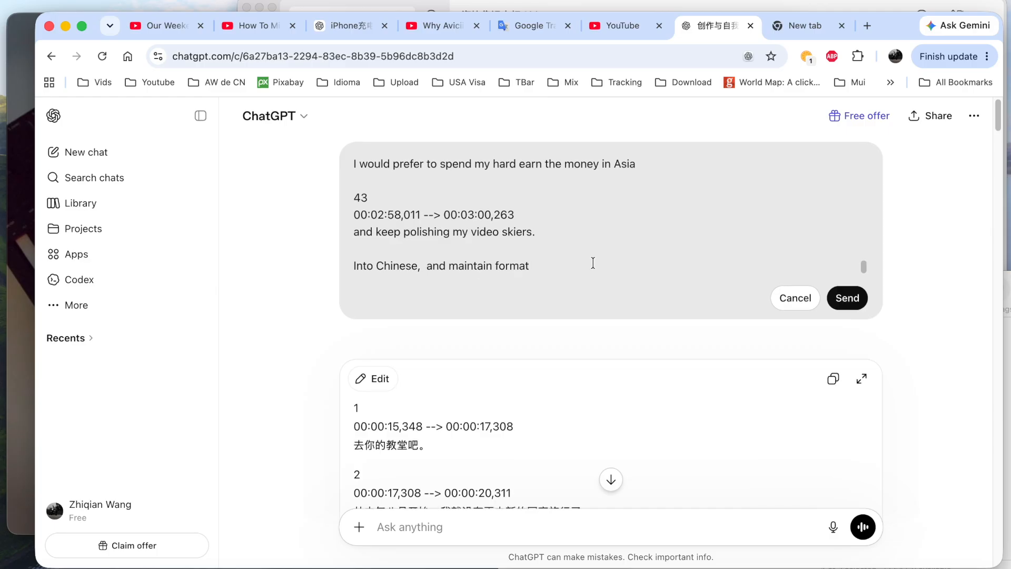
left_click_drag(530, 263, 508, 265)
key("super+v")
left_click(865, 304)
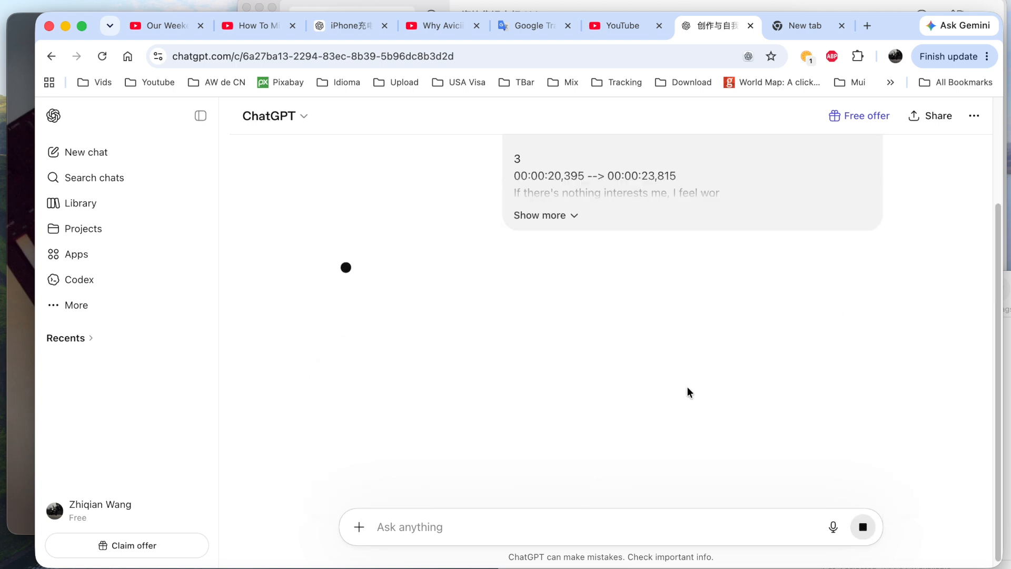
Look over the saved translation instructions in the opening lines of Temp.txt in TextEdit.
left_click(770, 566)
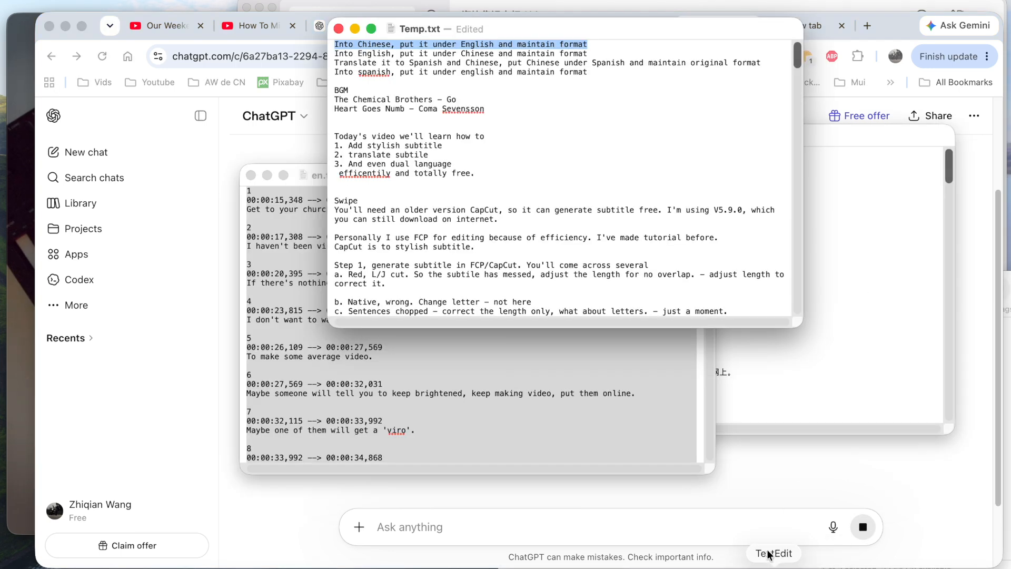
left_click_drag(615, 78, 302, 6)
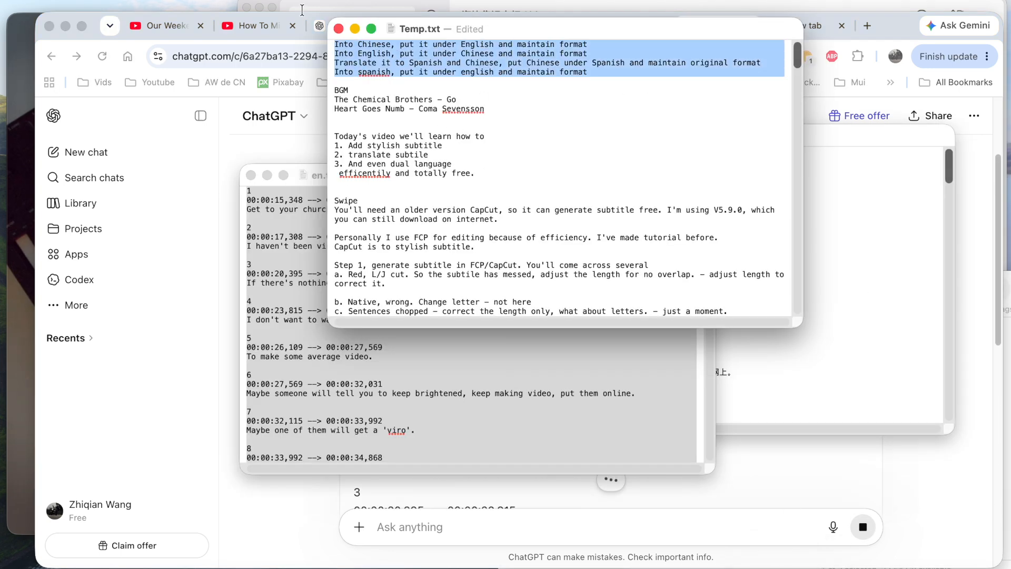
left_click(395, 55)
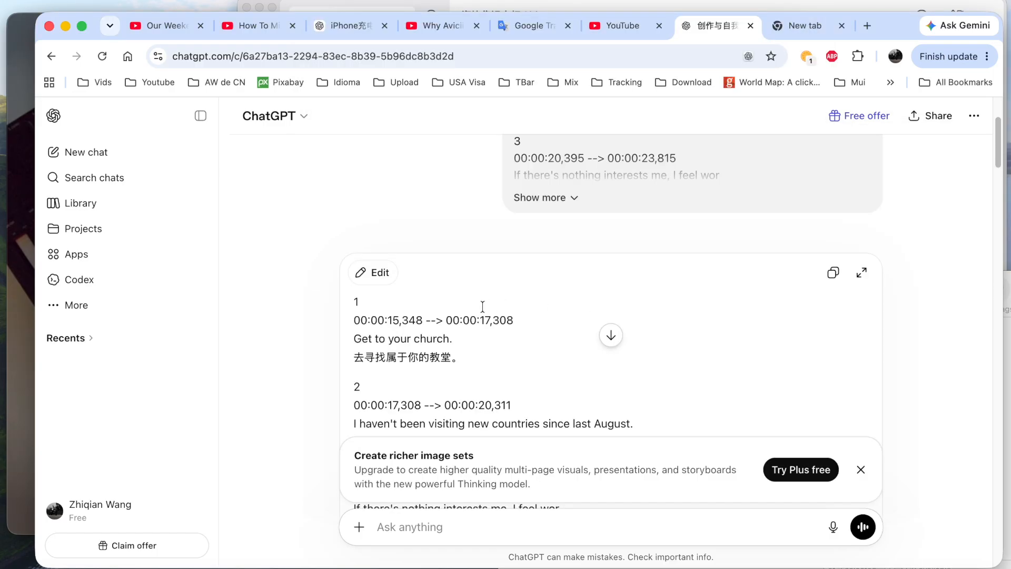
Check the English and Chinese lines in ChatGPT's bilingual captions and copy the whole reply.
scroll(468, 312, "down", 2)
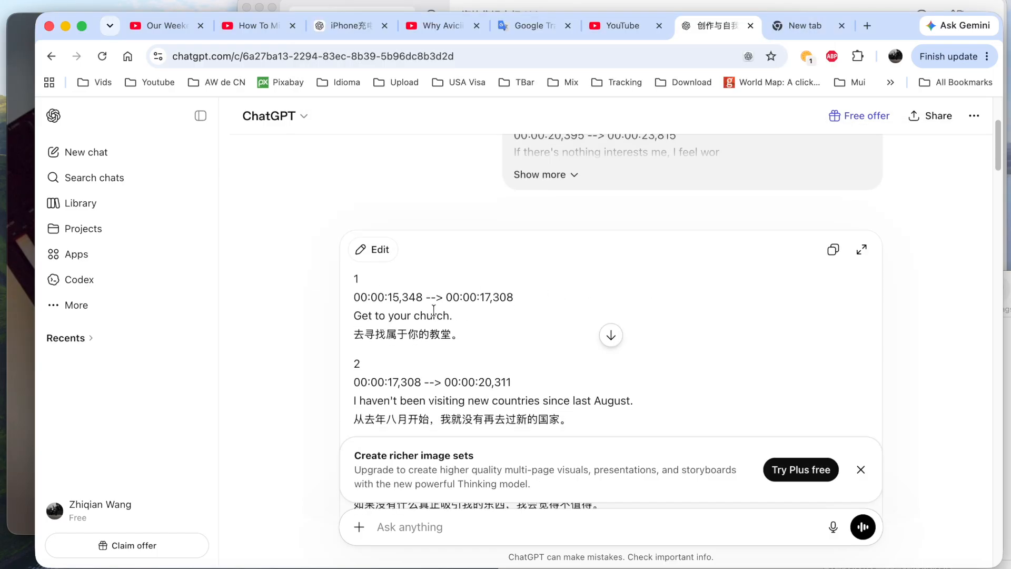
scroll(420, 307, "down", 1)
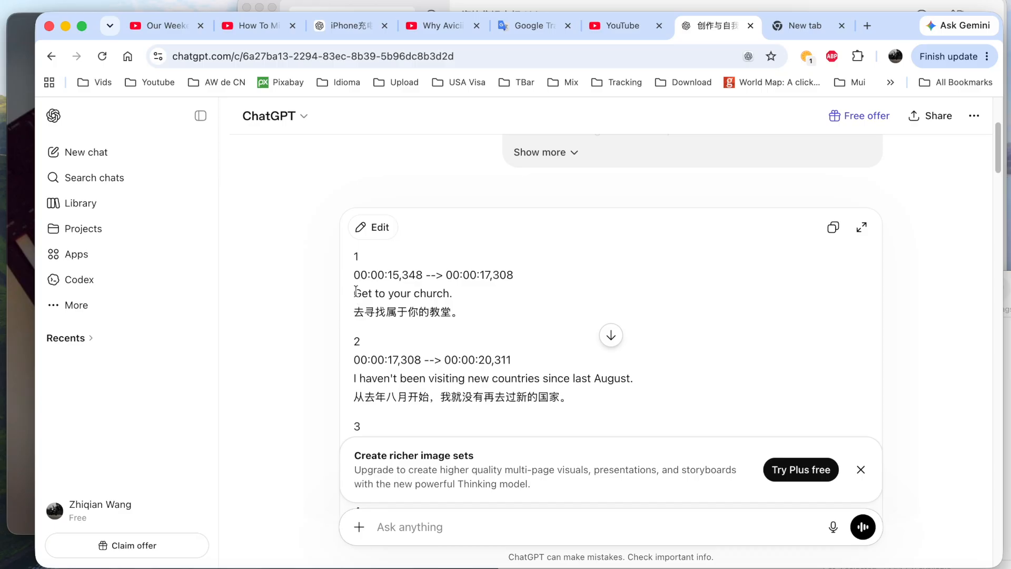
left_click_drag(355, 293, 449, 293)
left_click_drag(362, 316, 466, 314)
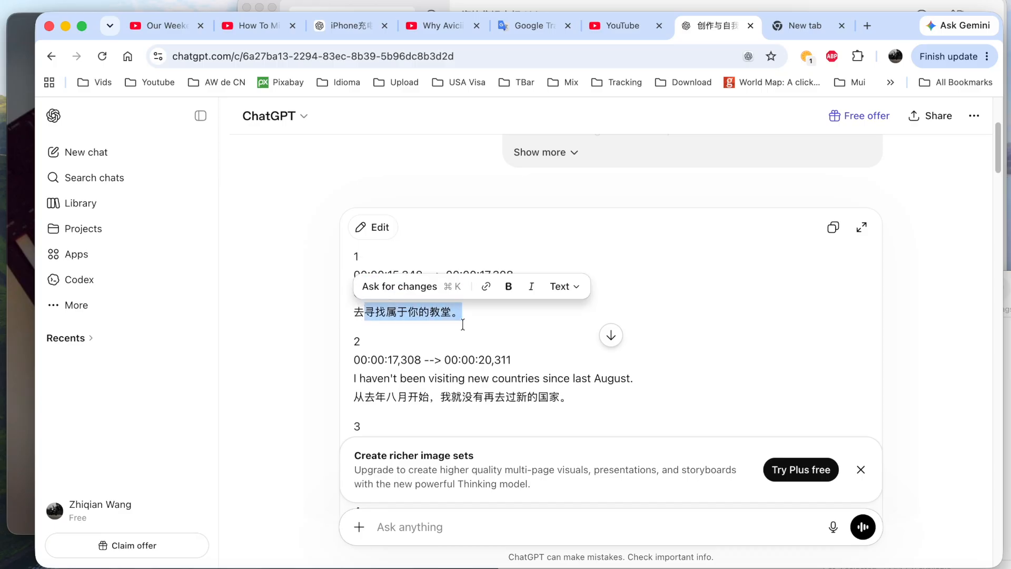
scroll(462, 325, "down", 3)
scroll(488, 372, "down", 20)
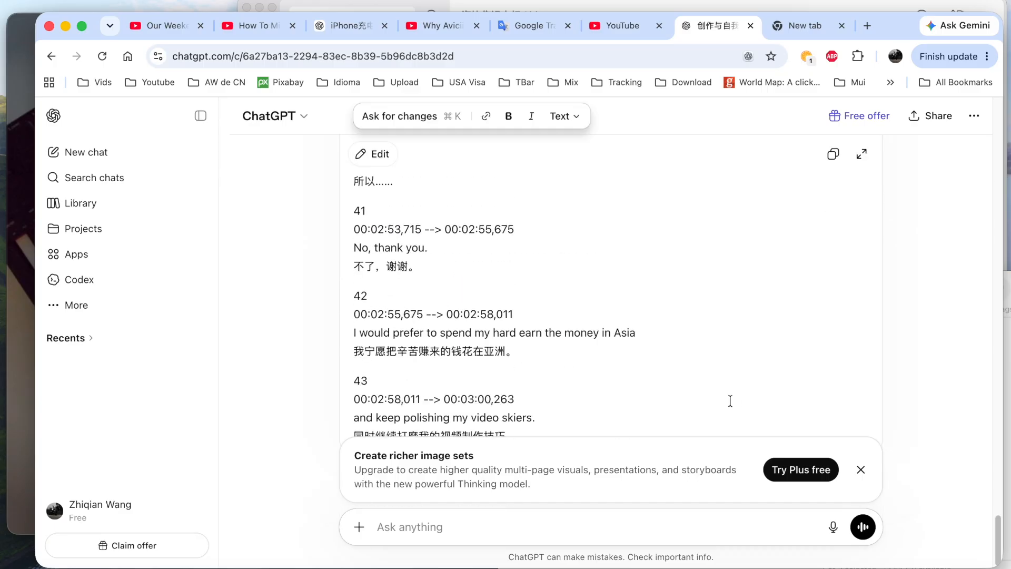
left_click(861, 470)
scroll(634, 429, "down", 1)
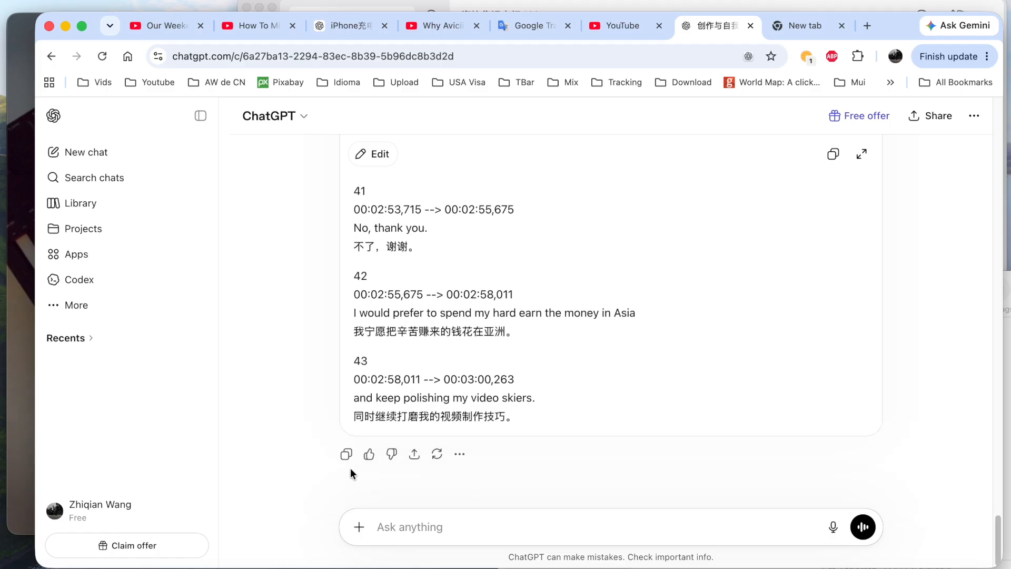
left_click(347, 454)
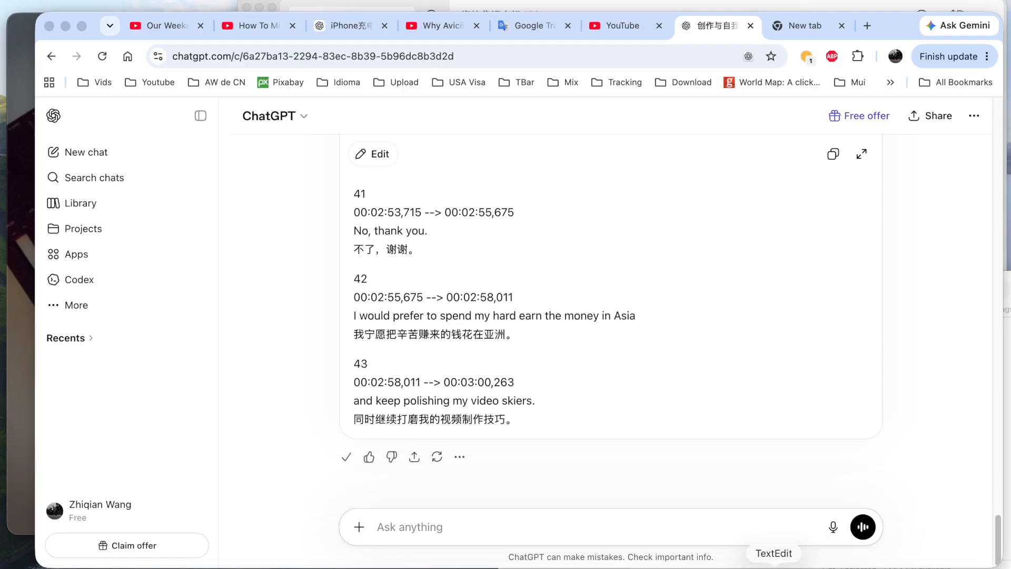
Duplicate Cn.txt in the Video folder and rename the copy en&cn.txt.
left_click(774, 565)
left_click(1008, 350)
left_click_drag(748, 360, 819, 365)
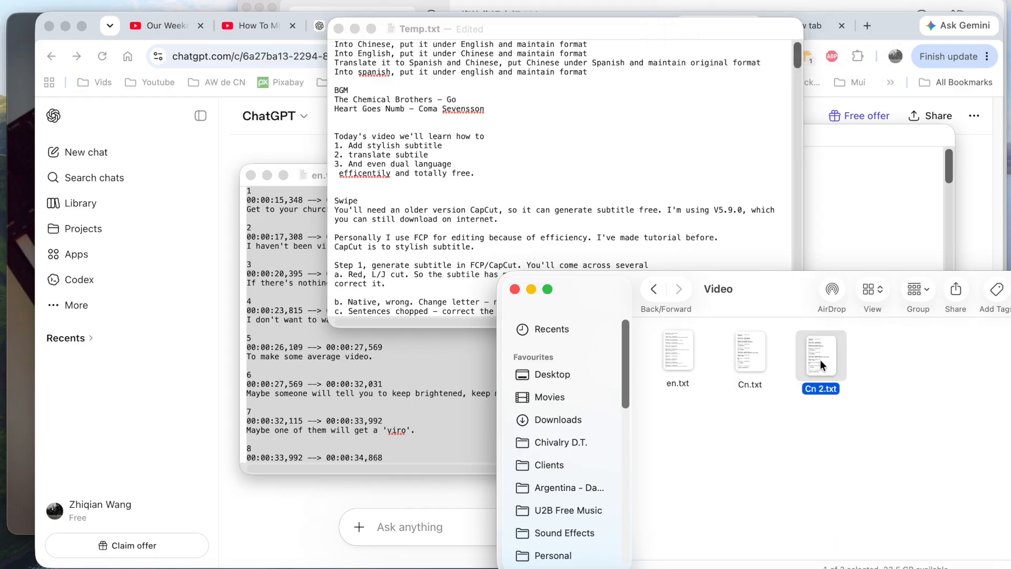
key("Return")
type("en")
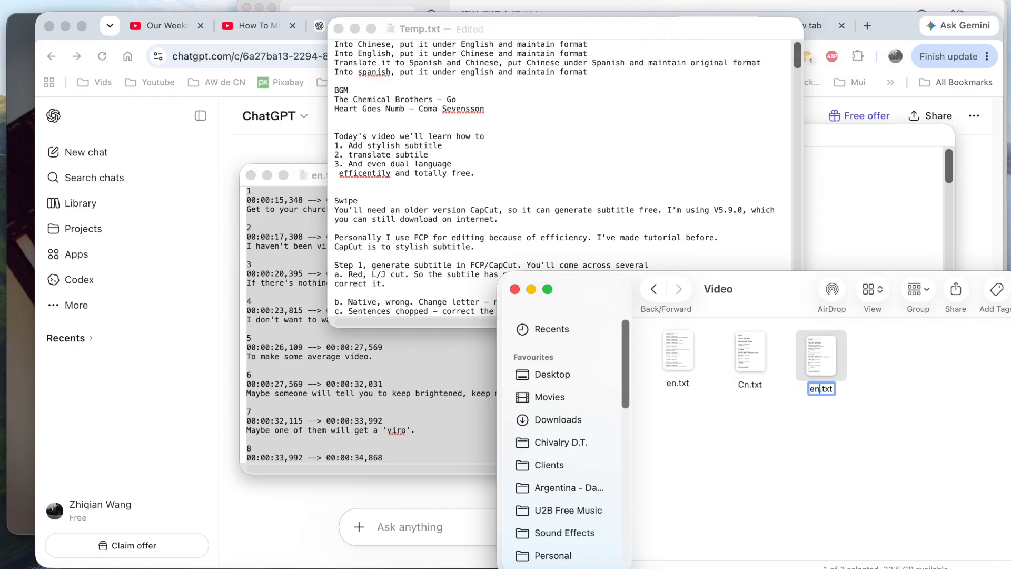
type("&cn")
key("Return")
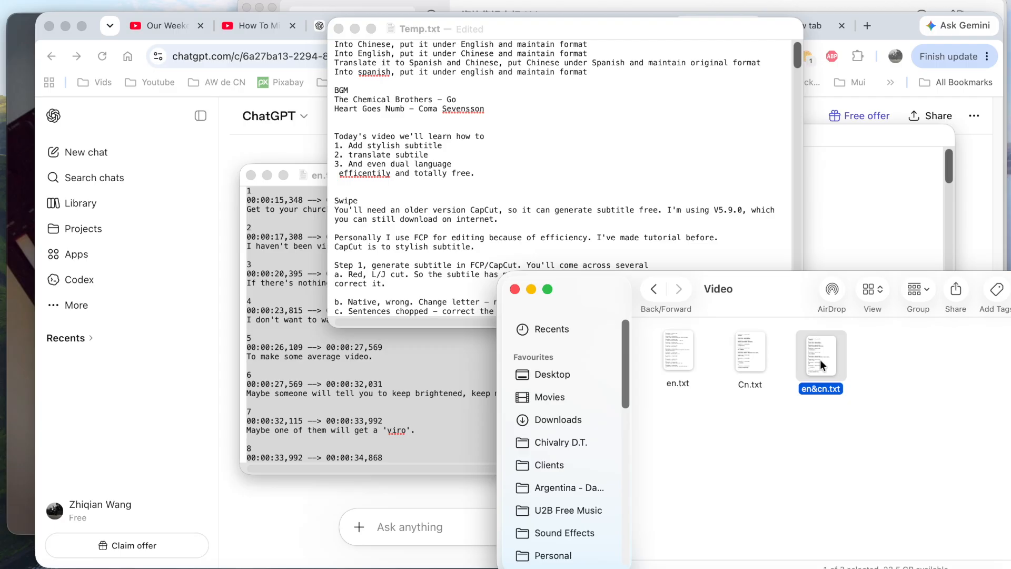
Replace the entire contents of en&cn.txt with the copied bilingual captions and close the document.
double_click(828, 361)
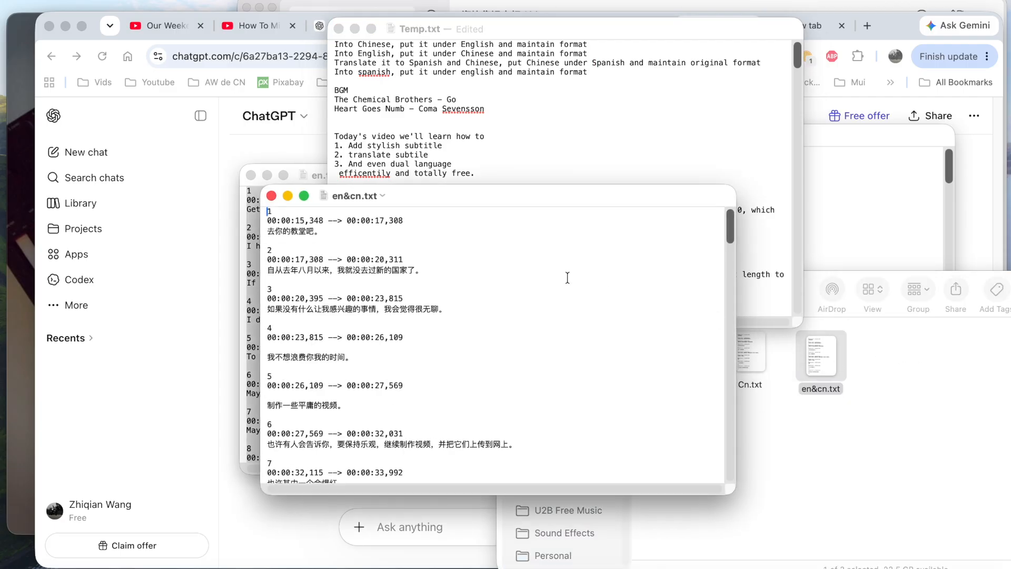
key("super+a")
key("super+v")
scroll(490, 298, "up", 15)
left_click(305, 221)
left_click_drag(285, 230, 467, 421)
left_click(470, 414)
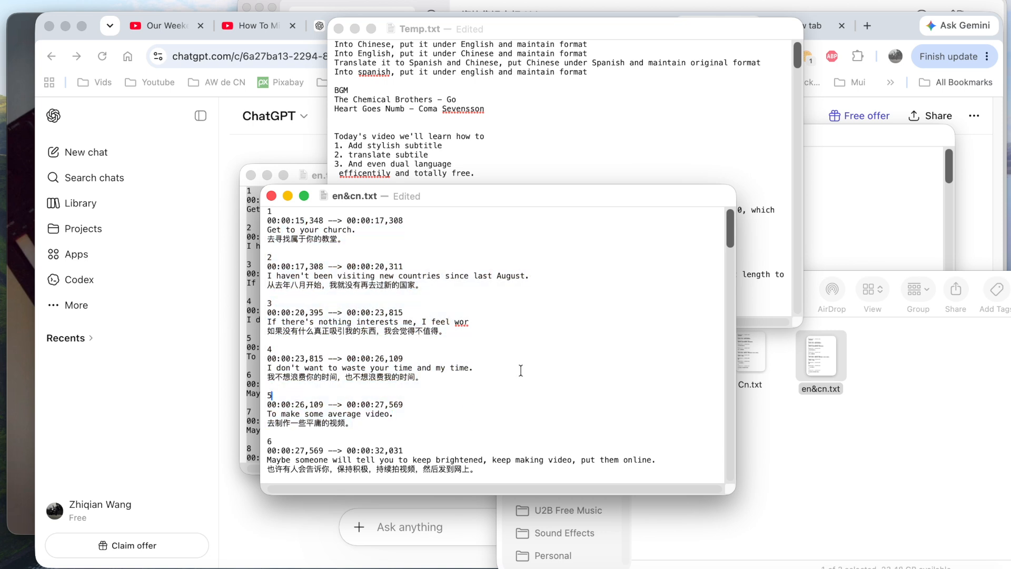
key("super+w")
Change the file extension of en&cn.txt to .srt.
left_click(904, 407)
left_click(833, 367)
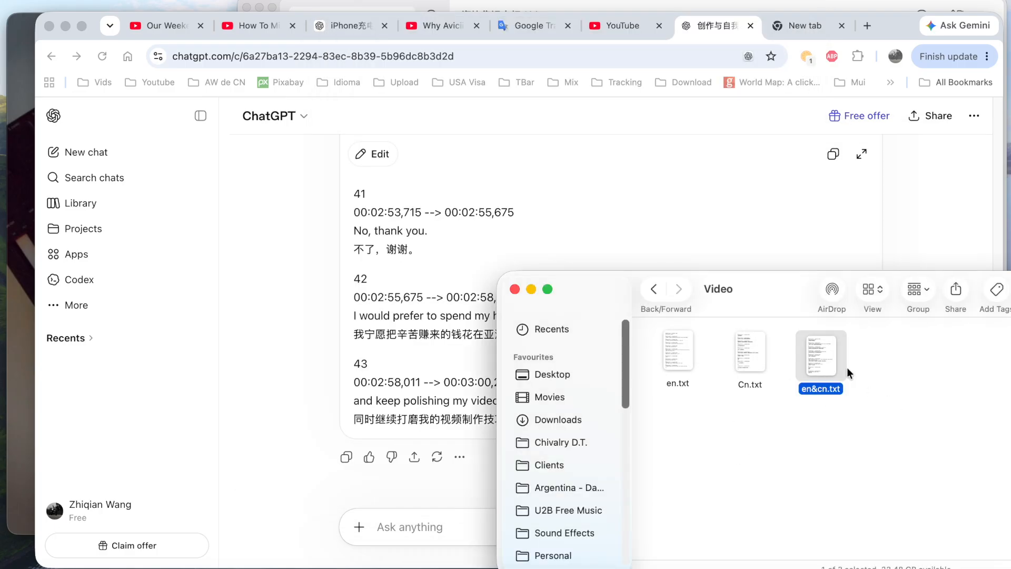
key("Return")
key("Down")
key("BackSpace")
key("BackSpace")
key("BackSpace")
type("srt")
key("Return")
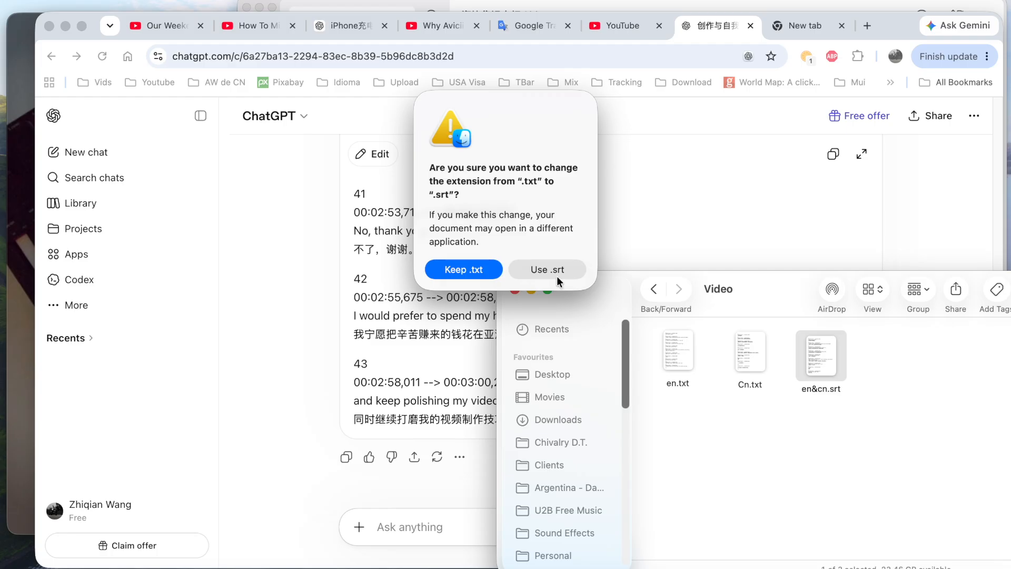
left_click(556, 272)
Switch to 剪映专业版, dismiss the version update offer and start a new project.
key("super+space")
type("jian")
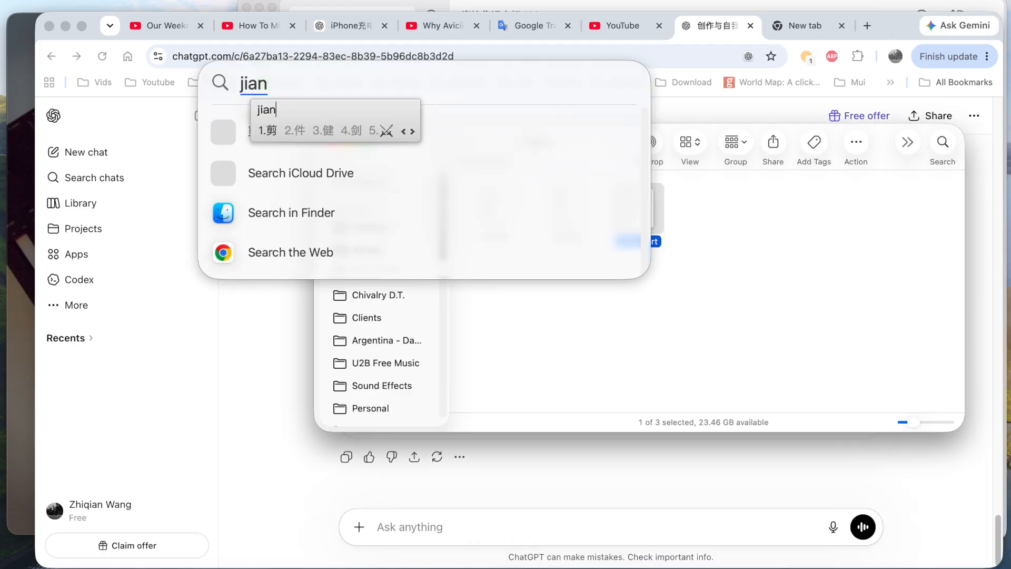
key("space")
key("Return")
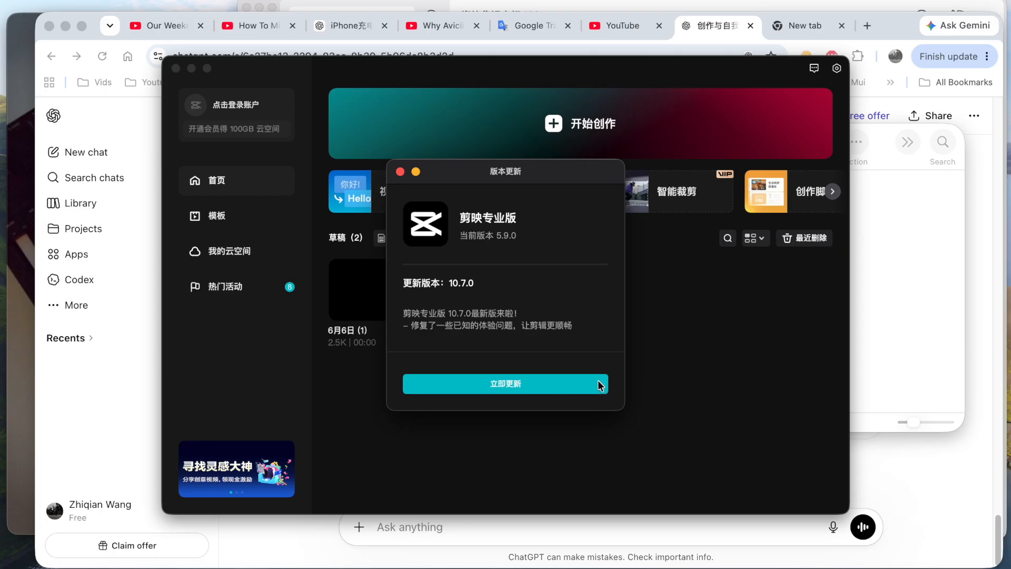
left_click(399, 172)
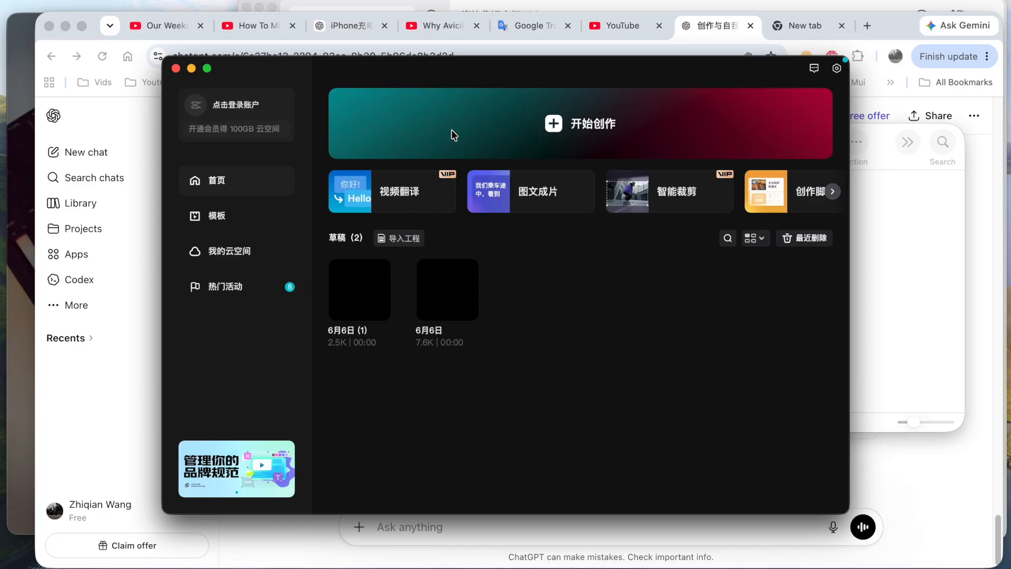
left_click(553, 130)
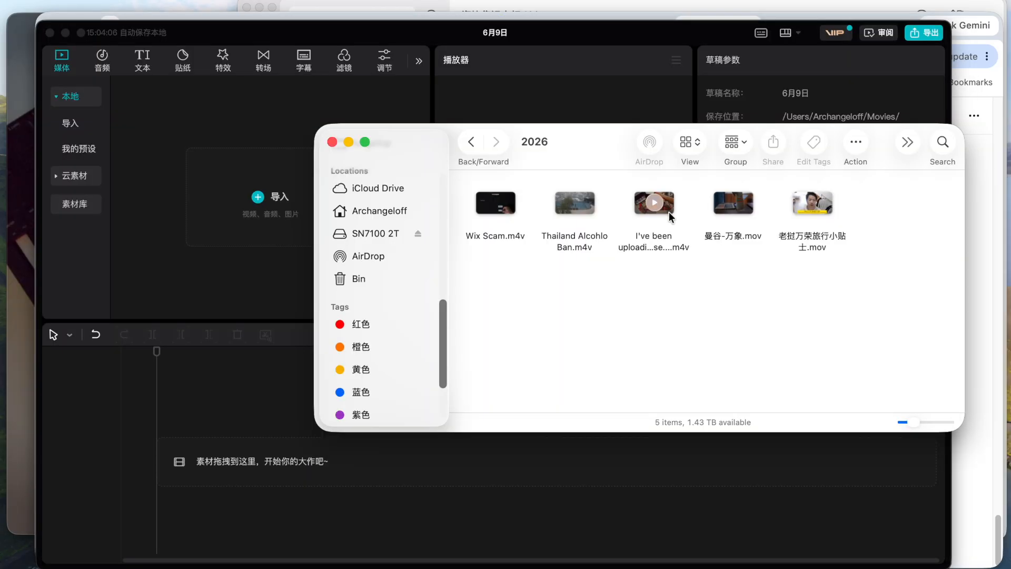
Place the "I've been uploading cause" video on the timeline and generate automatic subtitles from its speech without translation.
left_click_drag(654, 206, 230, 468)
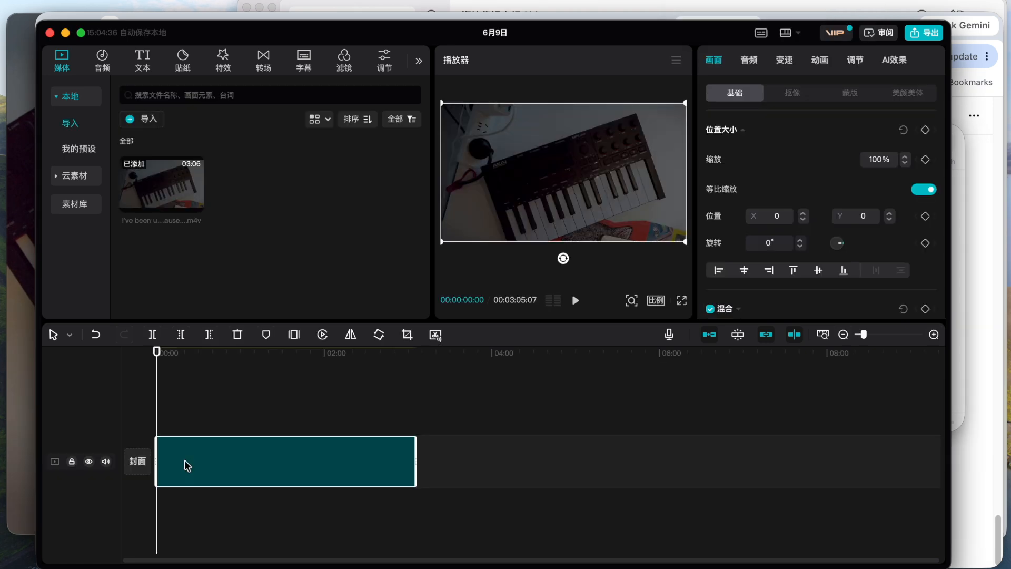
left_click(149, 66)
left_click(79, 240)
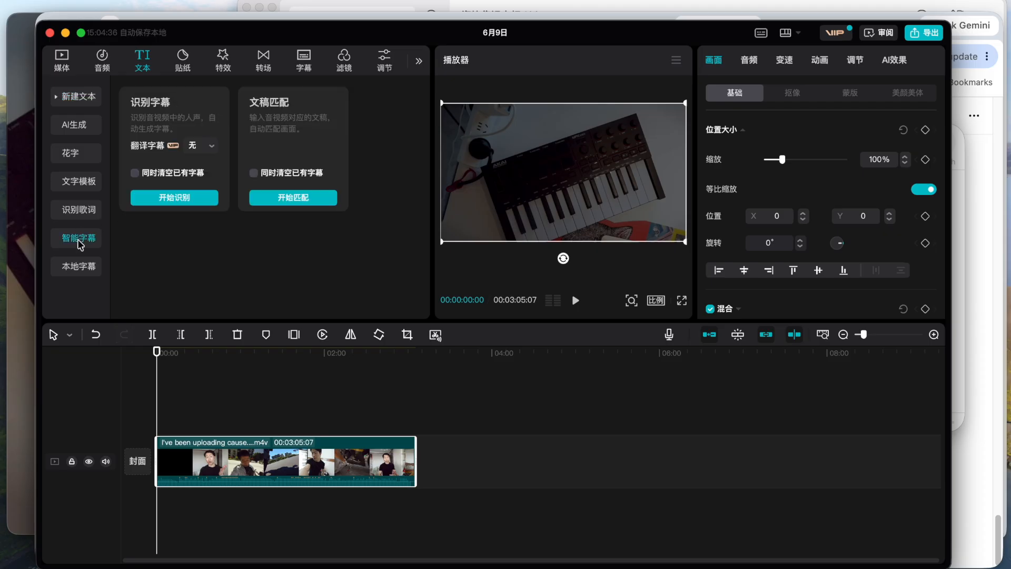
left_click(158, 198)
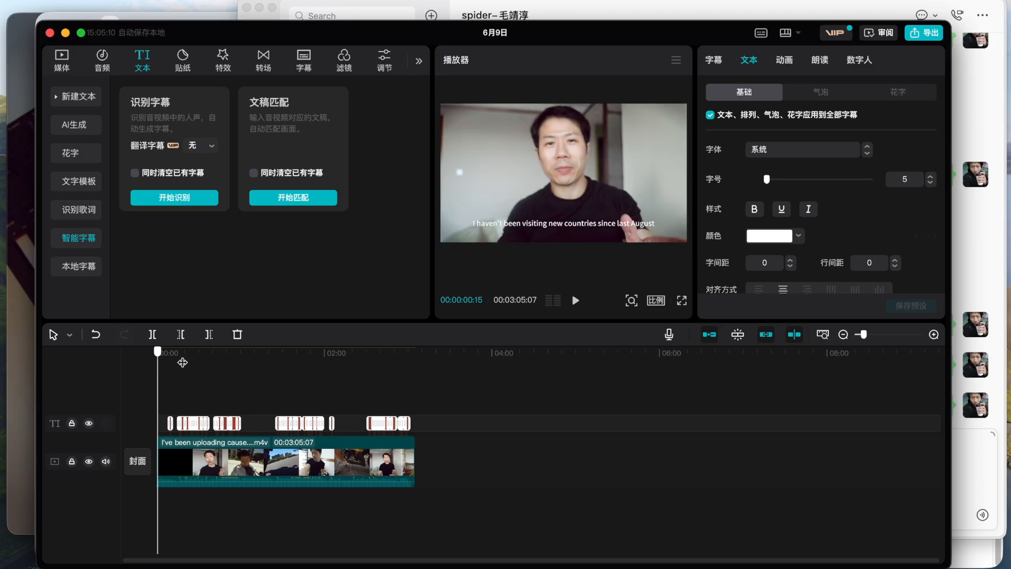
Export only the subtitles in SRT format, with the video export turned off.
left_click(404, 402)
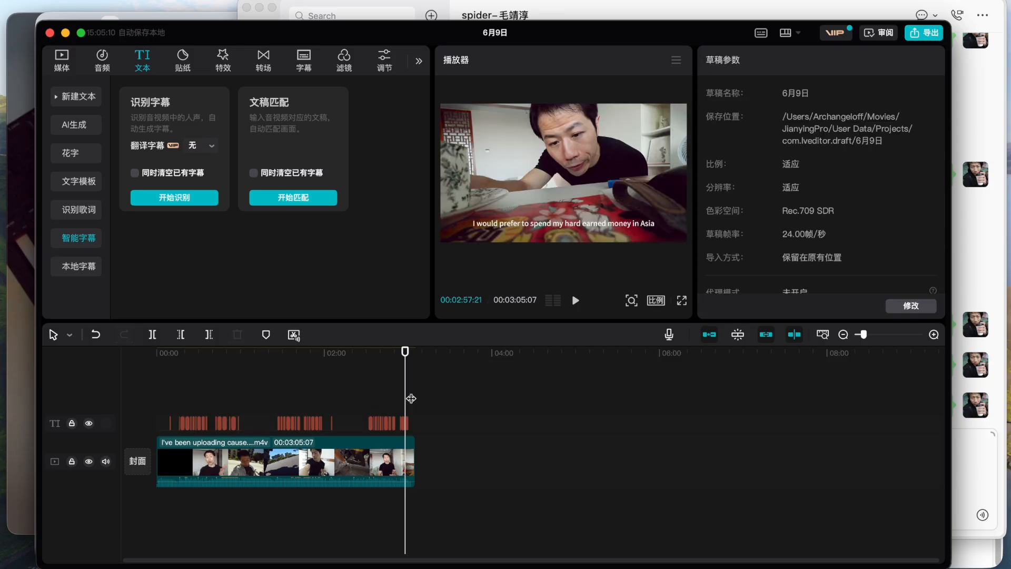
key("super+e")
left_click(526, 170)
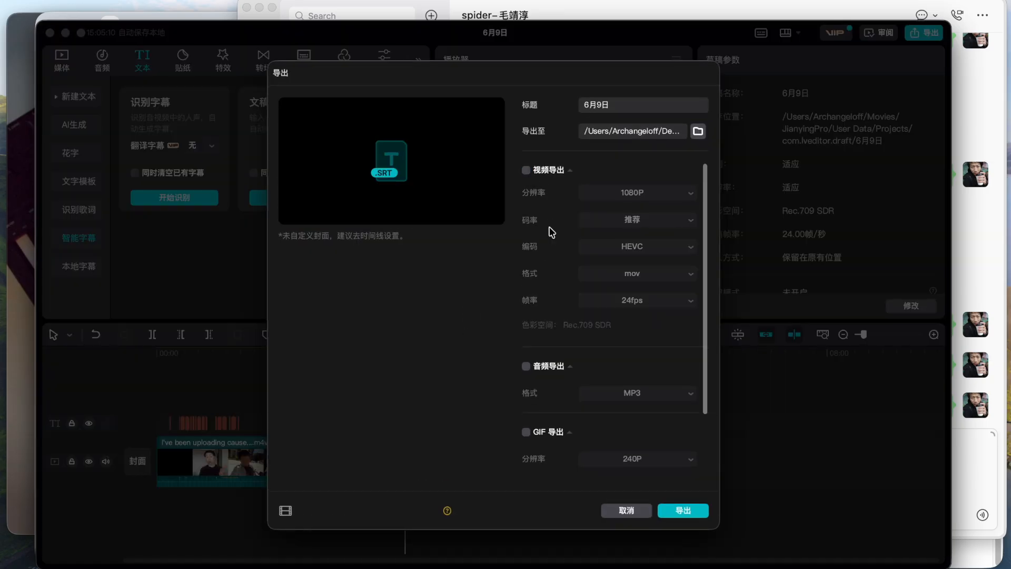
scroll(558, 339, "down", 3)
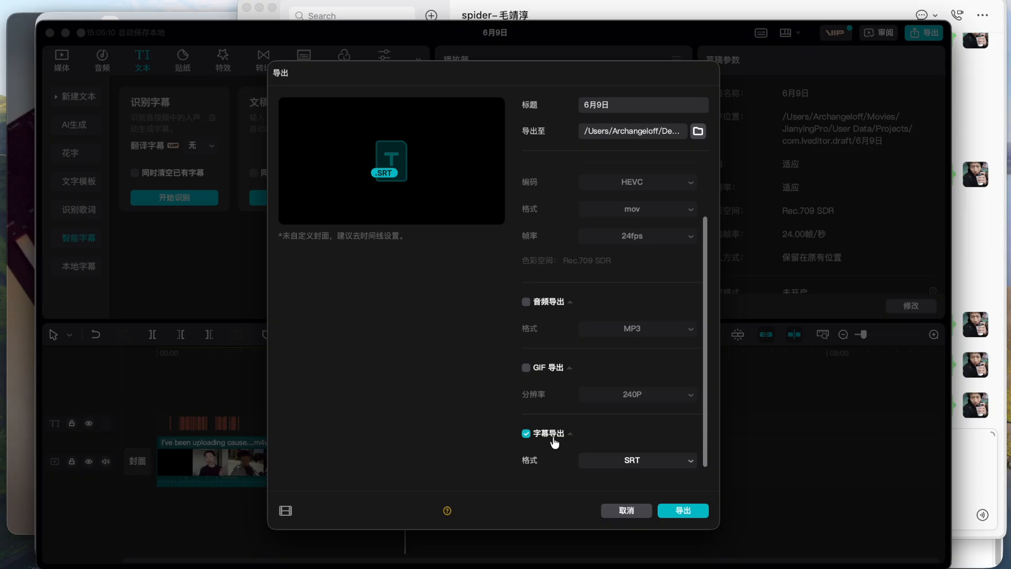
left_click(672, 509)
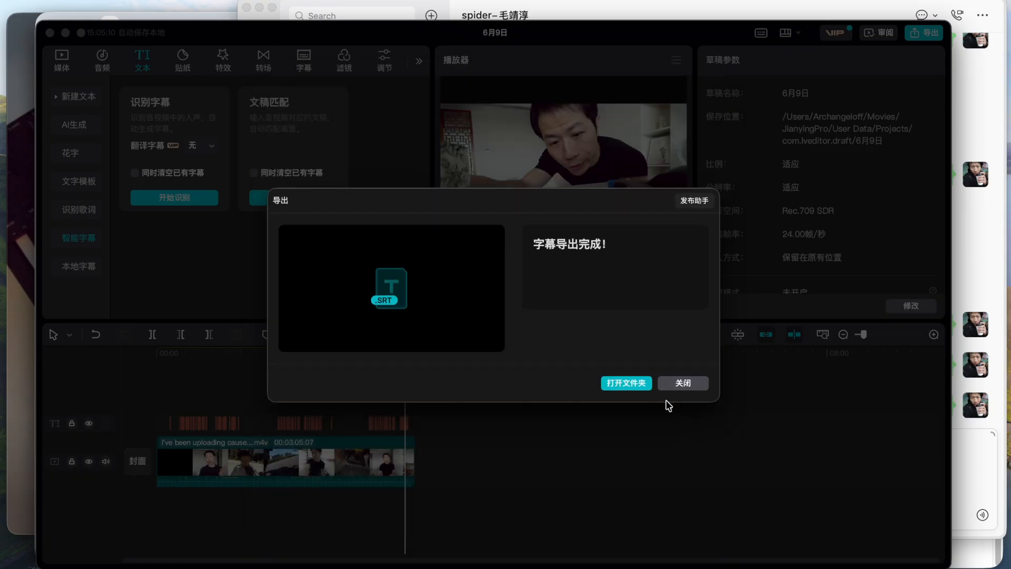
Show the exported 6月9日.srt in the Desktop folder and open its name for editing.
left_click(633, 384)
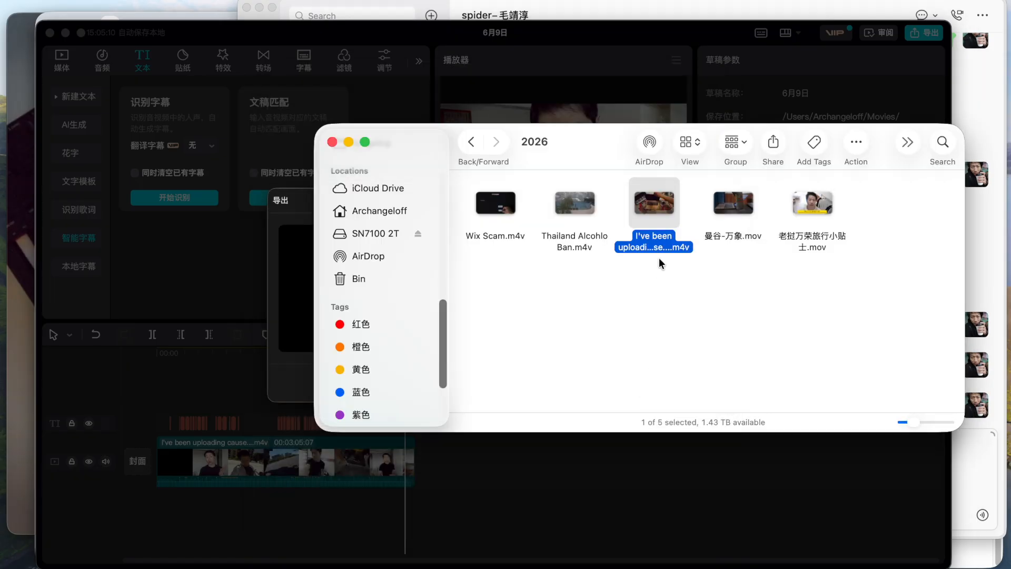
right_click(817, 320)
left_click(805, 295)
key("Return")
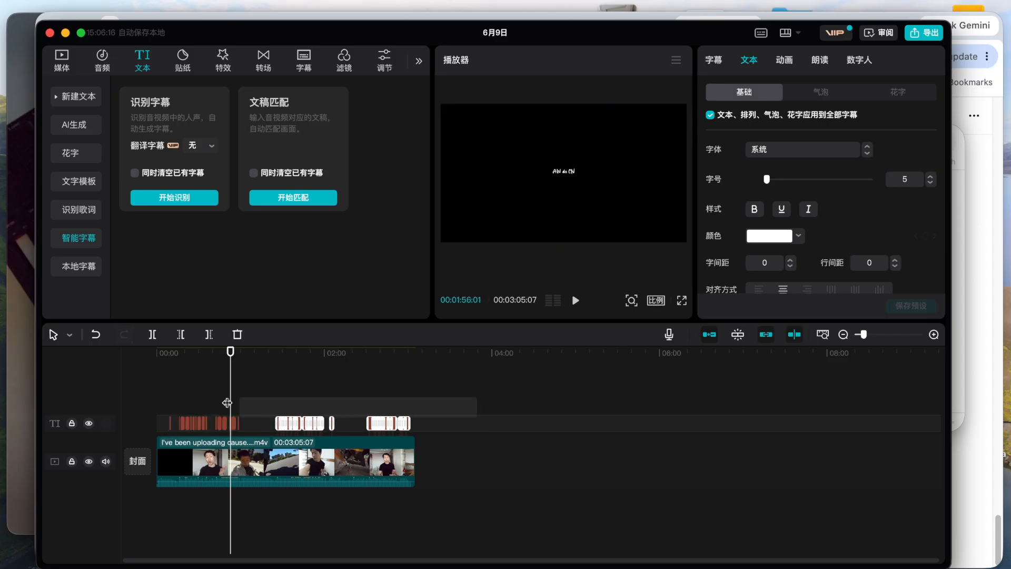
Delete all generated subtitles from the timeline and return the playhead to the start of the video.
left_click_drag(227, 402, 158, 395)
key("Delete")
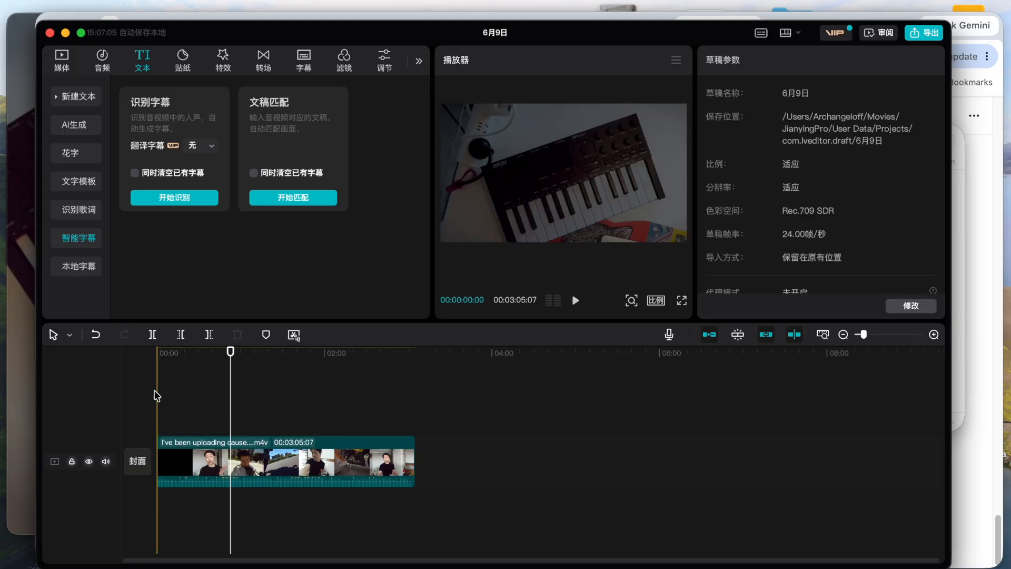
left_click(177, 354)
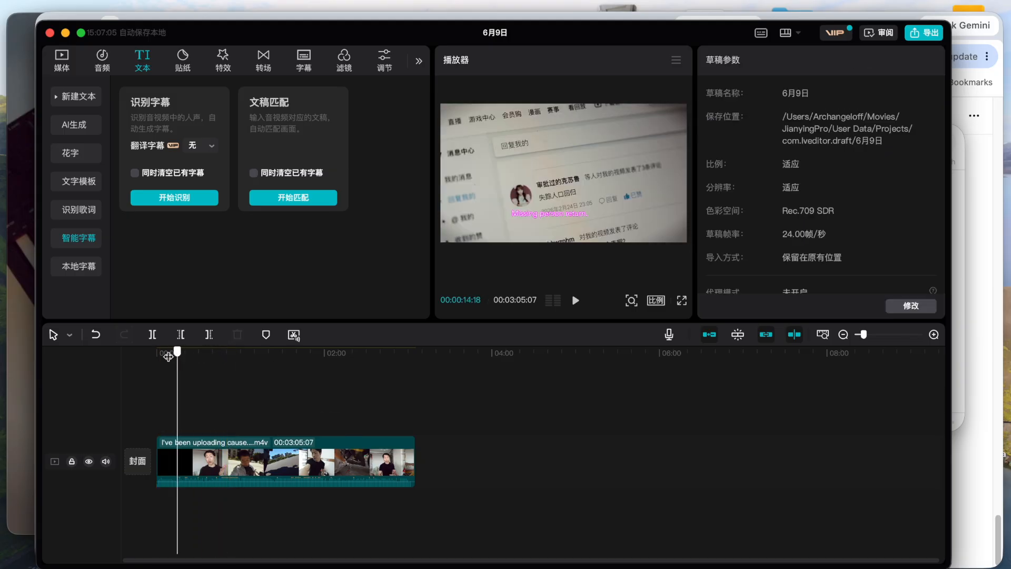
left_click(157, 353)
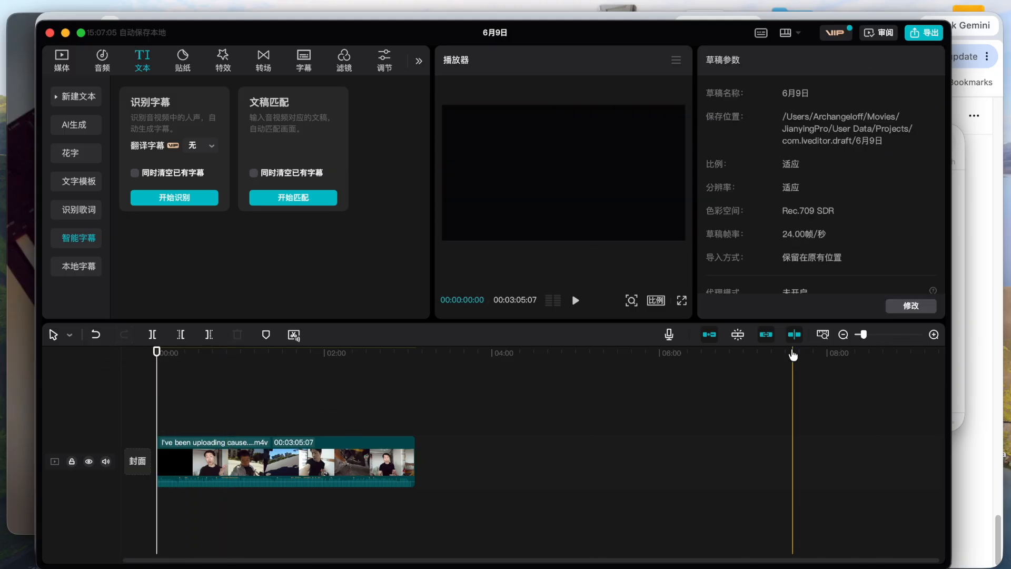
Bring en&cn.srt in as local subtitles, place it on the timeline above the video, and move to where the subtitles begin.
key("super+Tab")
left_click_drag(559, 299, 162, 370)
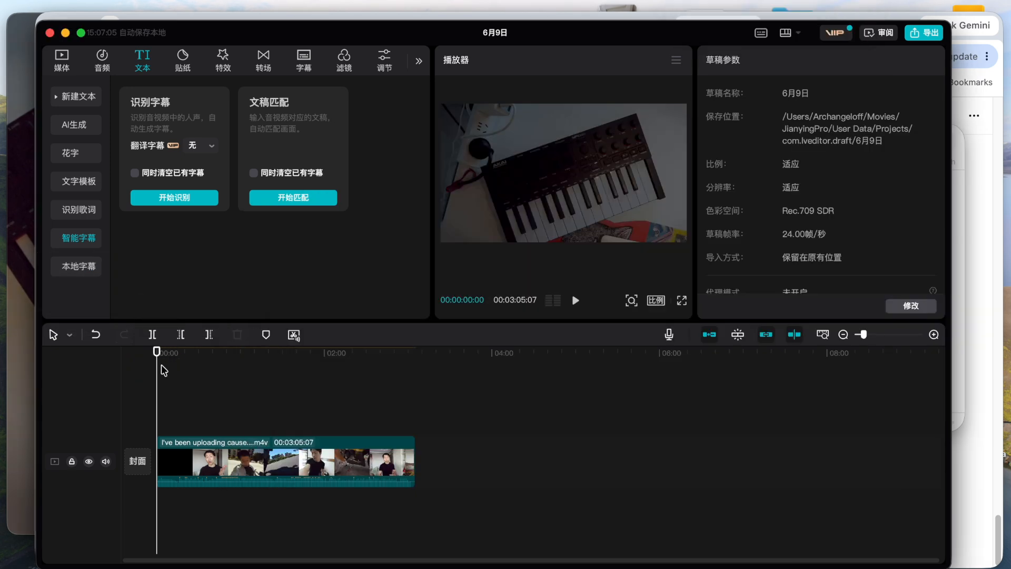
scroll(181, 383, "up", 5)
left_click(153, 388)
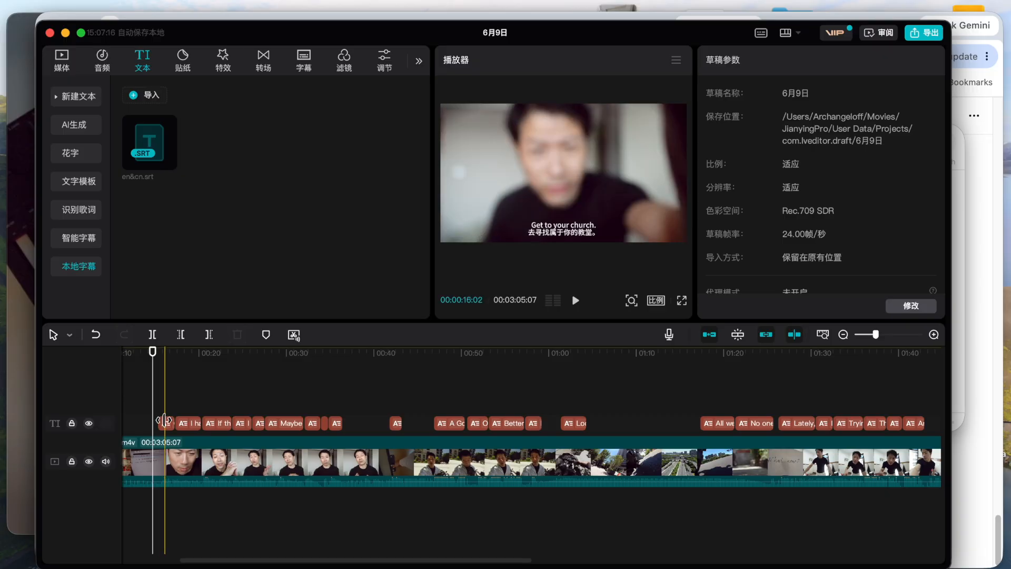
Select the first subtitle, "Get to your church.", and set the line spacing to 5 for all subtitles.
left_click(164, 422)
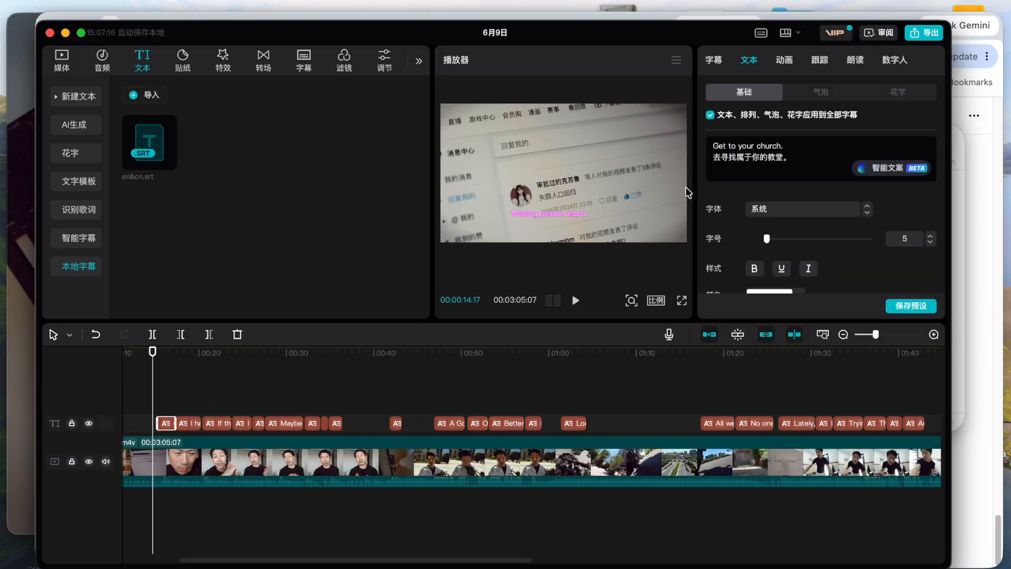
scroll(167, 422, "left", 5)
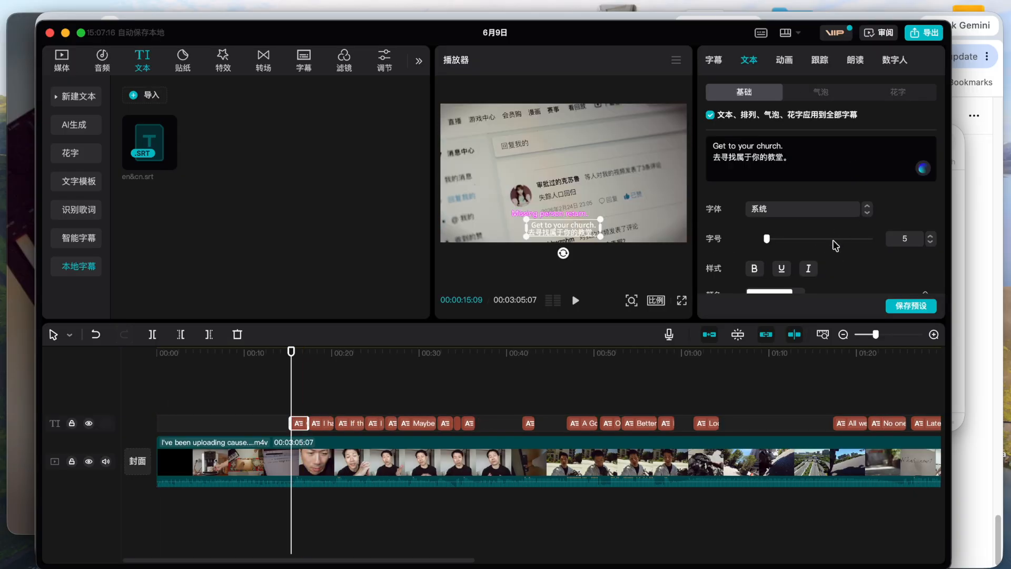
left_click(903, 239)
scroll(892, 254, "down", 2)
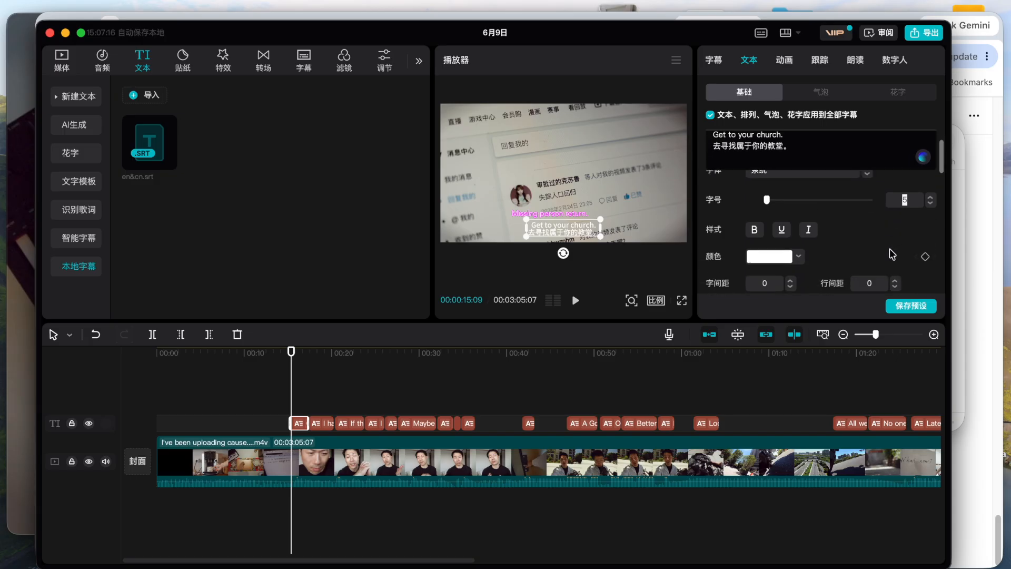
scroll(892, 255, "down", 3)
left_click(862, 221)
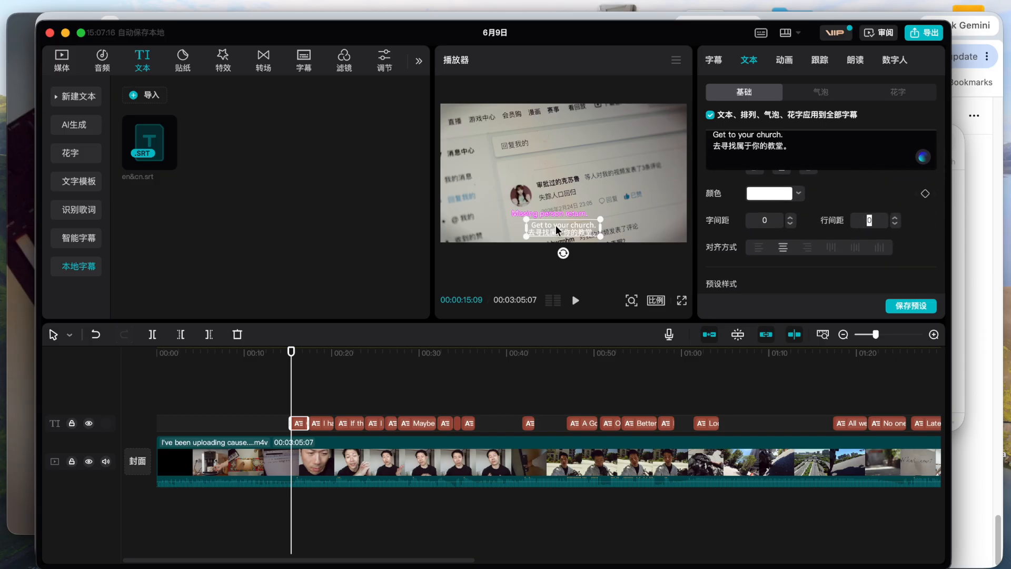
type("5")
key("Return")
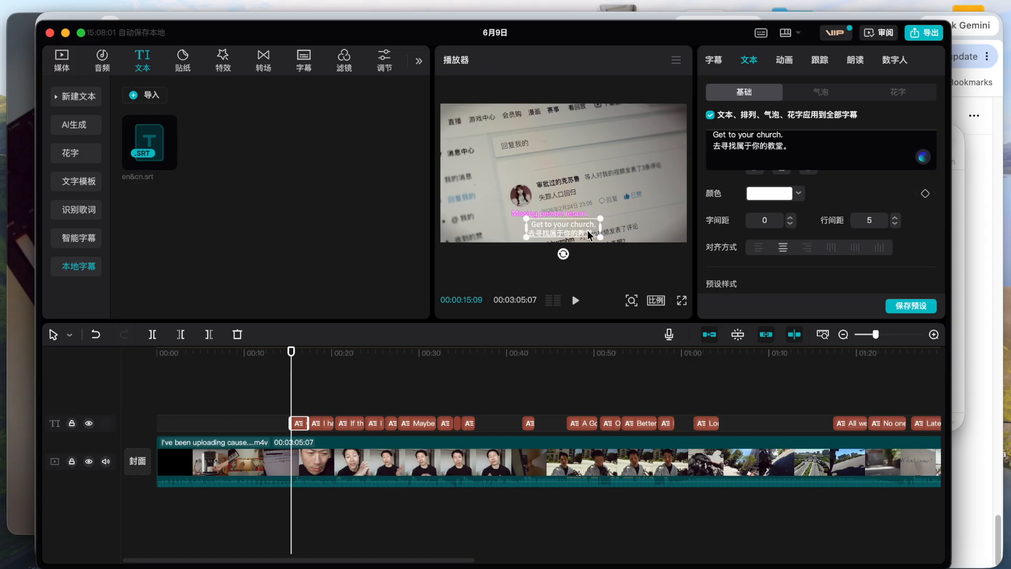
Apply the preset style with black text on a yellow background to the subtitles and move them slightly higher, centred in the frame.
scroll(917, 227, "up", 1)
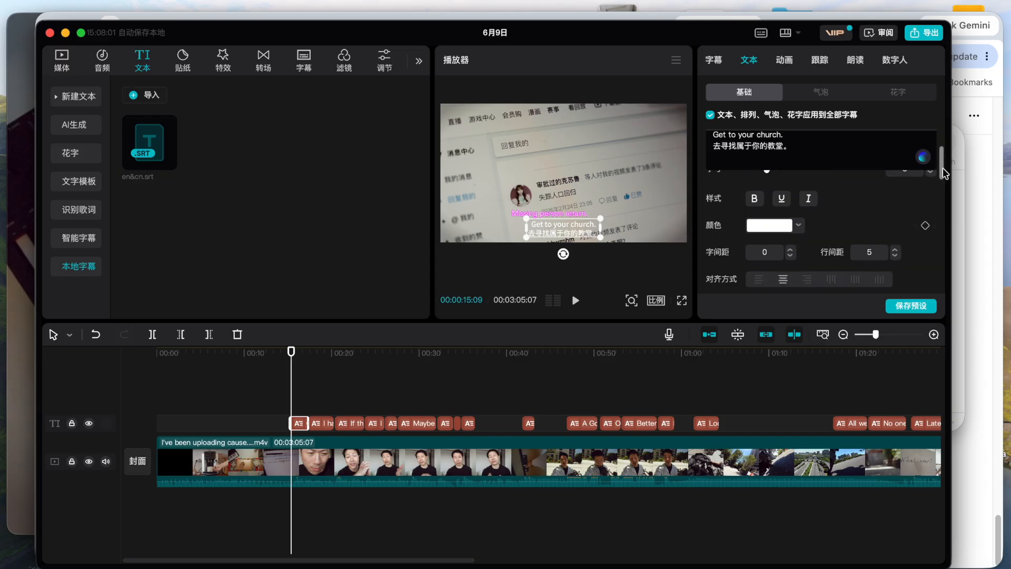
scroll(917, 227, "down", 5)
left_click_drag(943, 202, 943, 205)
left_click(908, 215)
left_click(876, 246)
left_click(843, 248)
left_click(804, 254)
left_click(876, 254)
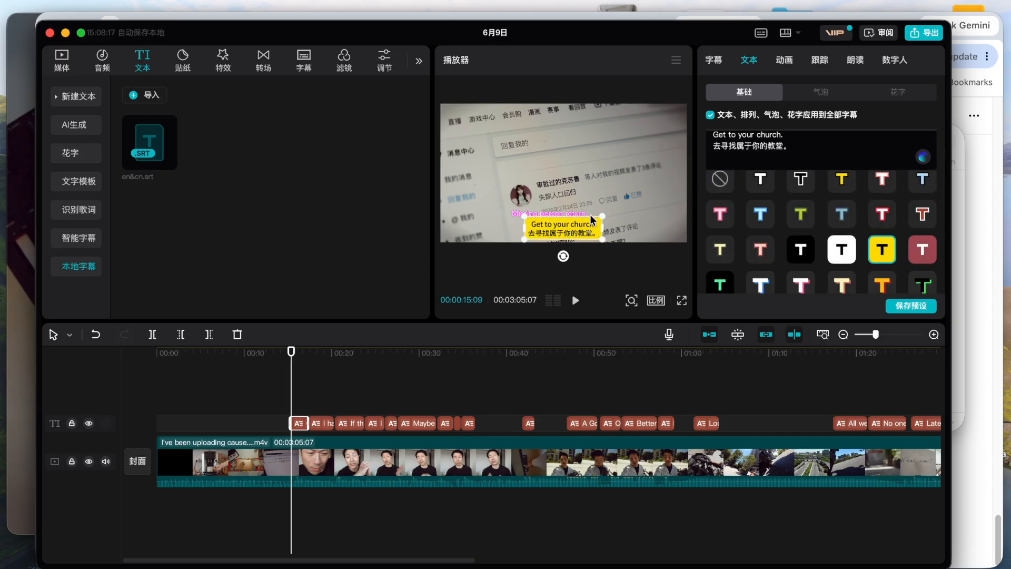
mouse_move(596, 217)
left_mouse_down()
mouse_move(594, 189)
mouse_move(592, 229)
left_mouse_up()
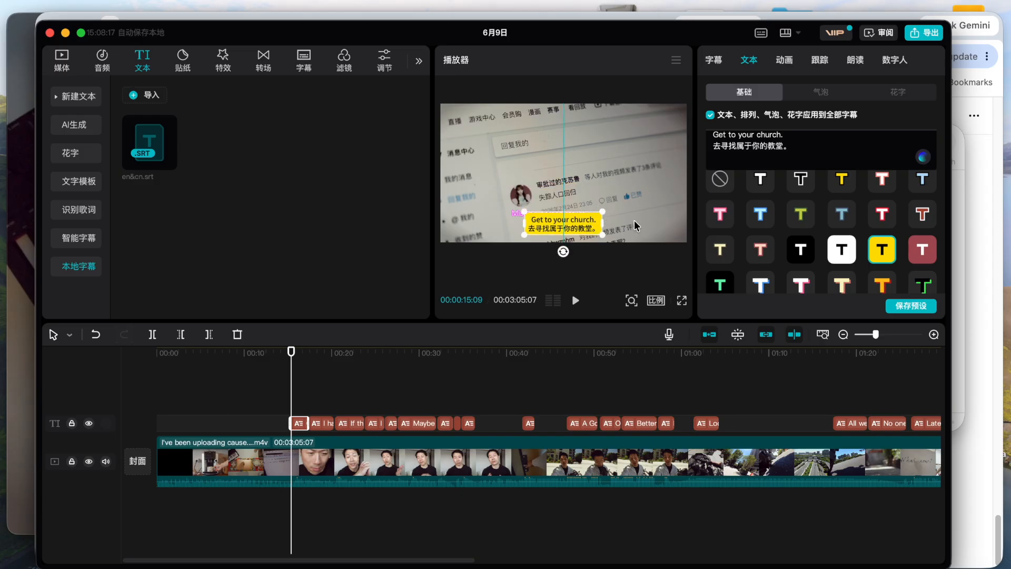
Set the subtitle background's height to 8% with opacity at 100%.
scroll(822, 237, "down", 5)
left_click_drag(790, 270, 773, 274)
left_click_drag(845, 217, 875, 218)
scroll(837, 247, "down", 1)
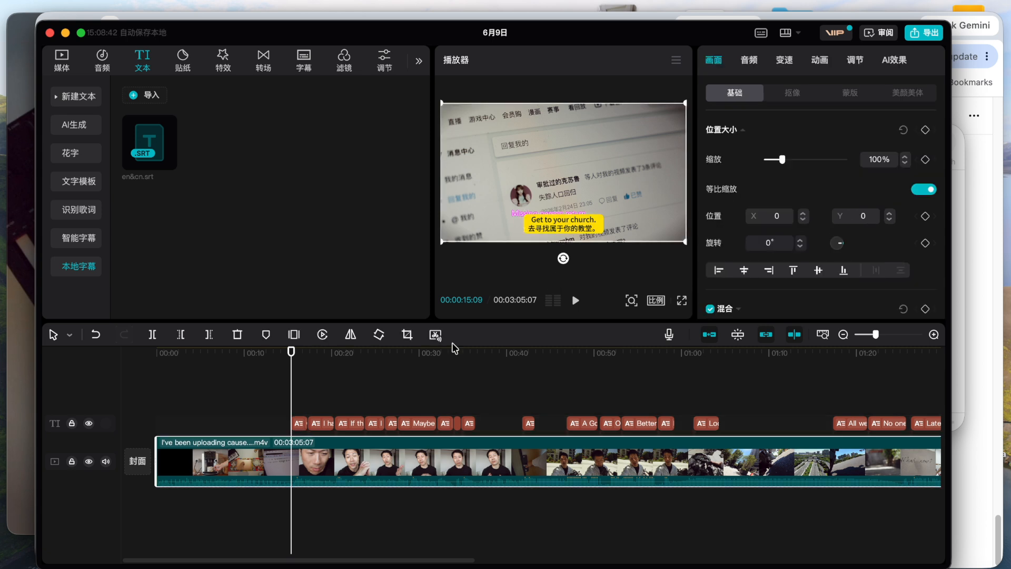
left_click(298, 423)
scroll(914, 248, "down", 6)
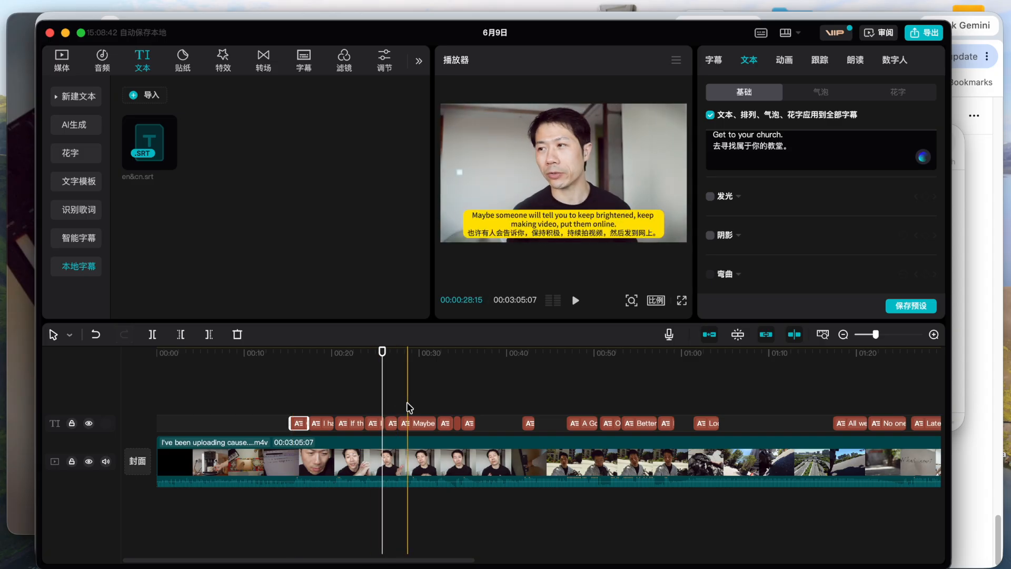
Split the long "Maybe someone will tell you" subtitle, shortening its English line to end at "keep present", and widen its text box on both sides.
left_click(420, 427)
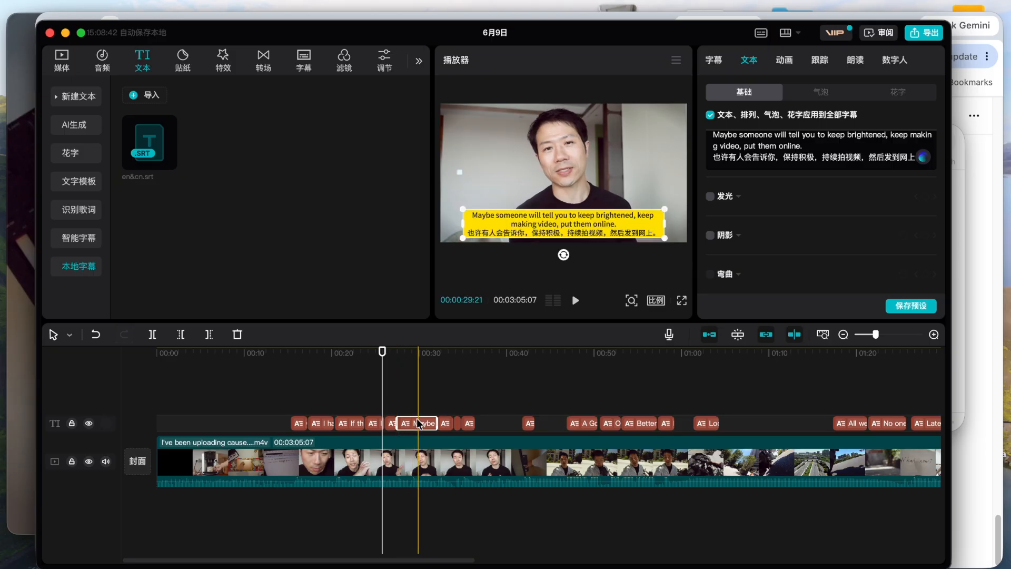
left_click(407, 360)
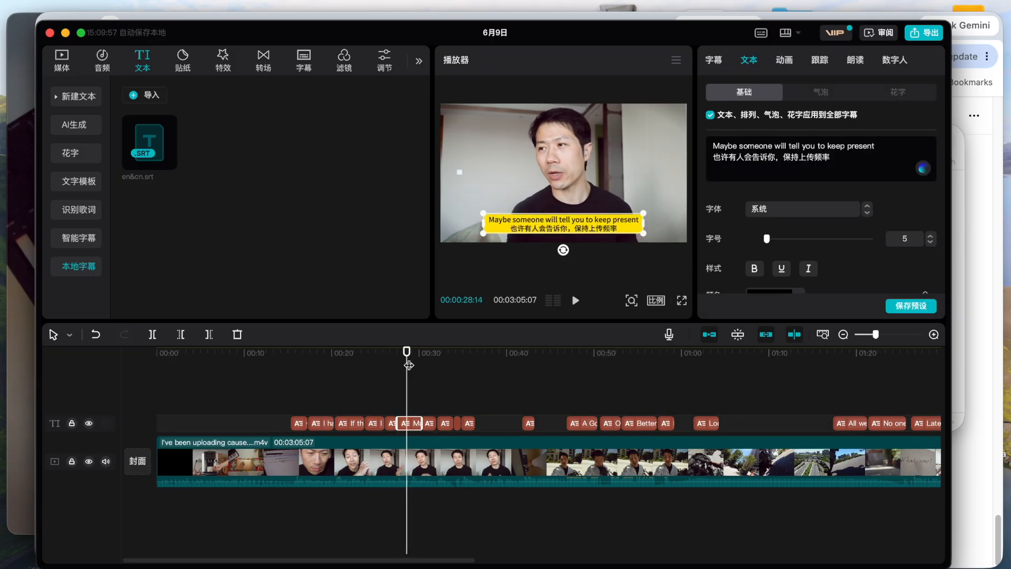
left_click_drag(642, 223, 673, 223)
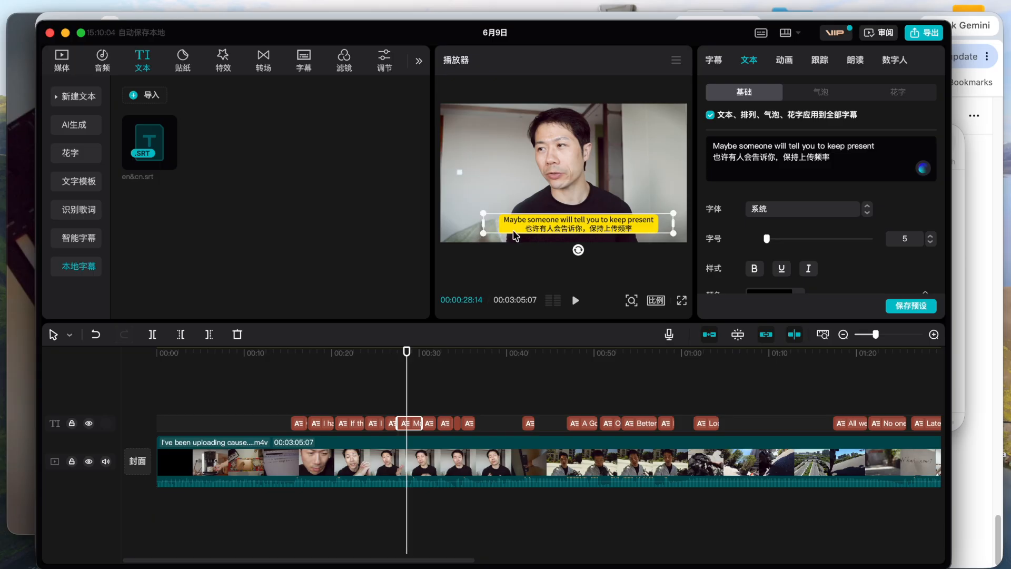
left_click_drag(483, 222, 464, 221)
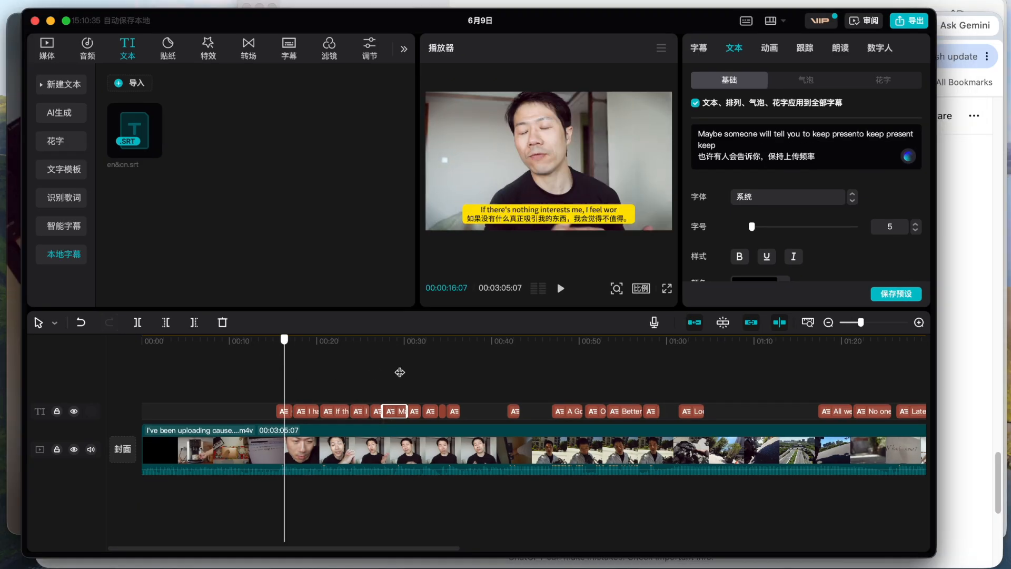
Skim the styled subtitles along the timeline, and turn on video export in the export settings.
left_click(479, 385)
left_click_drag(464, 373, 578, 384)
left_click(644, 387)
left_click(712, 383)
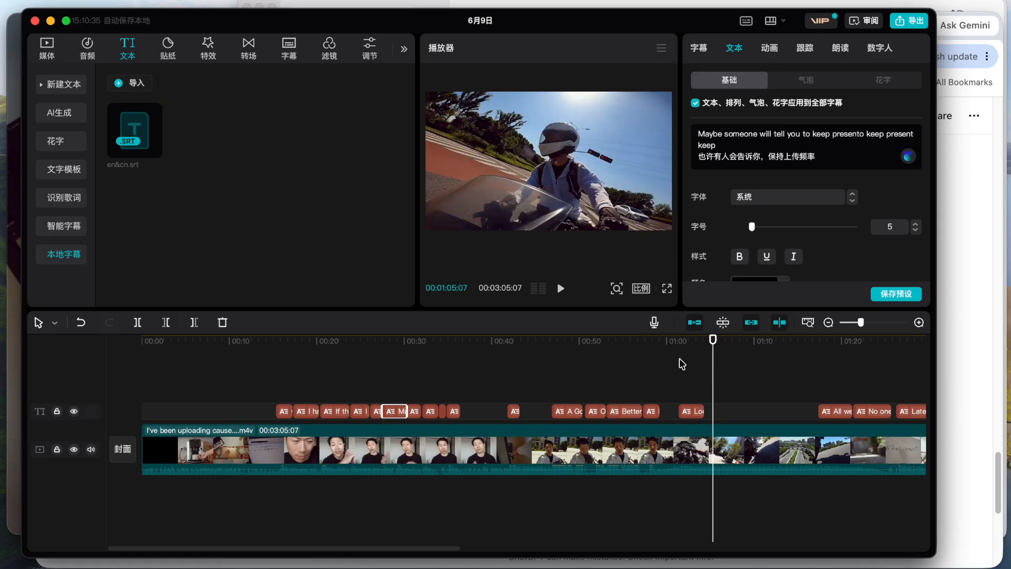
key("super+e")
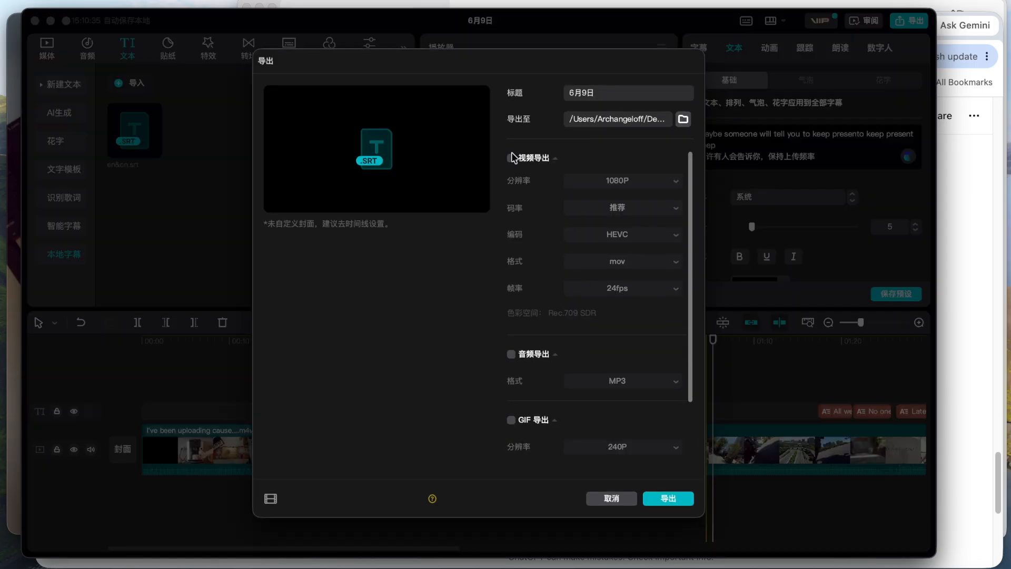
left_click(512, 157)
scroll(628, 324, "down", 2)
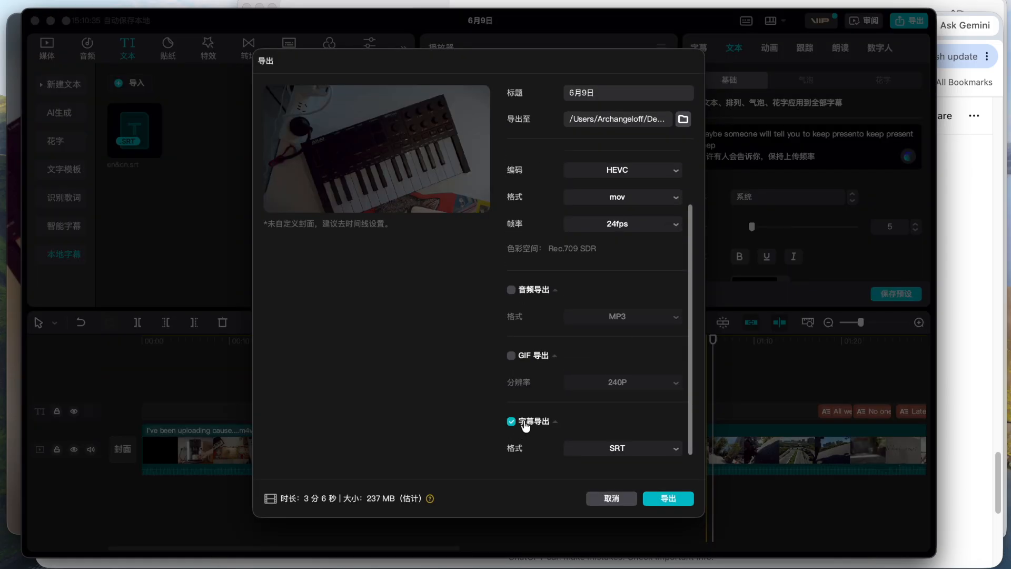